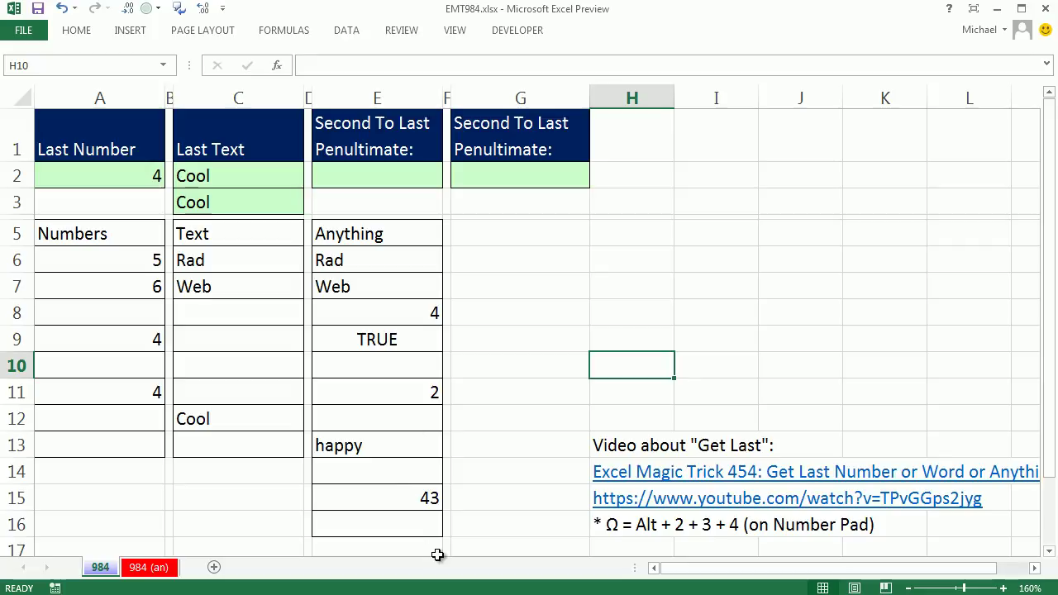
# Examine the existing LOOKUP formulas in A2, C3 and C2 that retrieve the last number and last text
pyautogui.moveTo(372, 232); pyautogui.dragTo(399, 522)
pyautogui.click(383, 182)
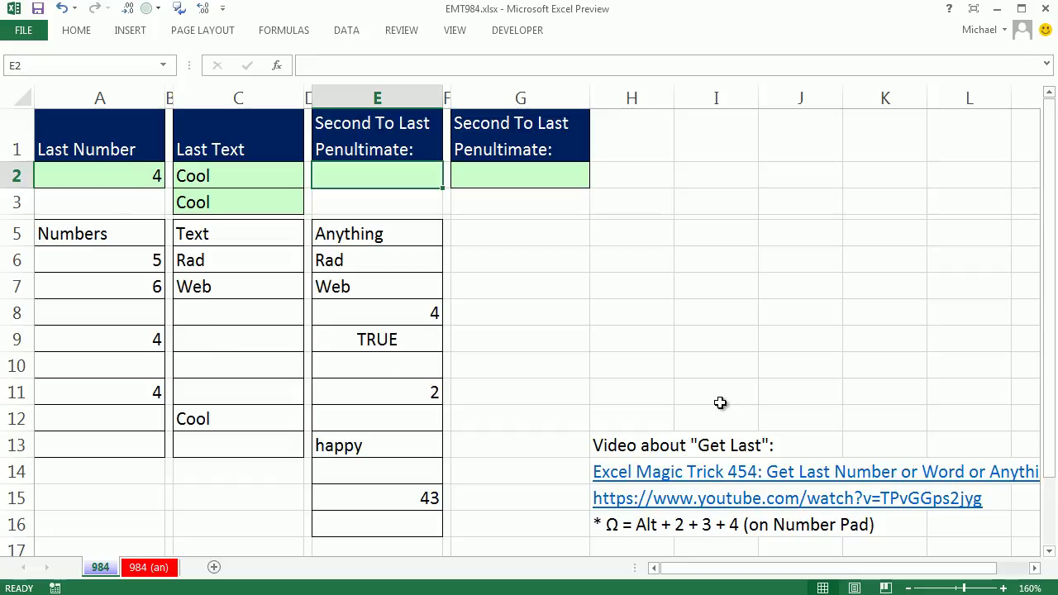
pyautogui.click(137, 177)
pyautogui.doubleClick(137, 176)
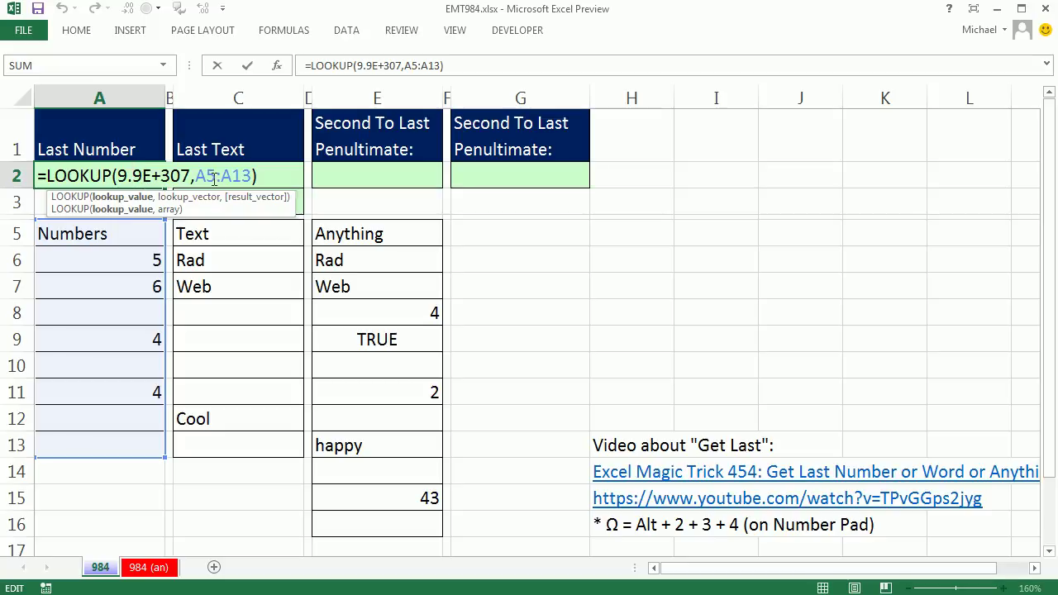
pyautogui.press('Escape')
pyautogui.doubleClick(217, 203)
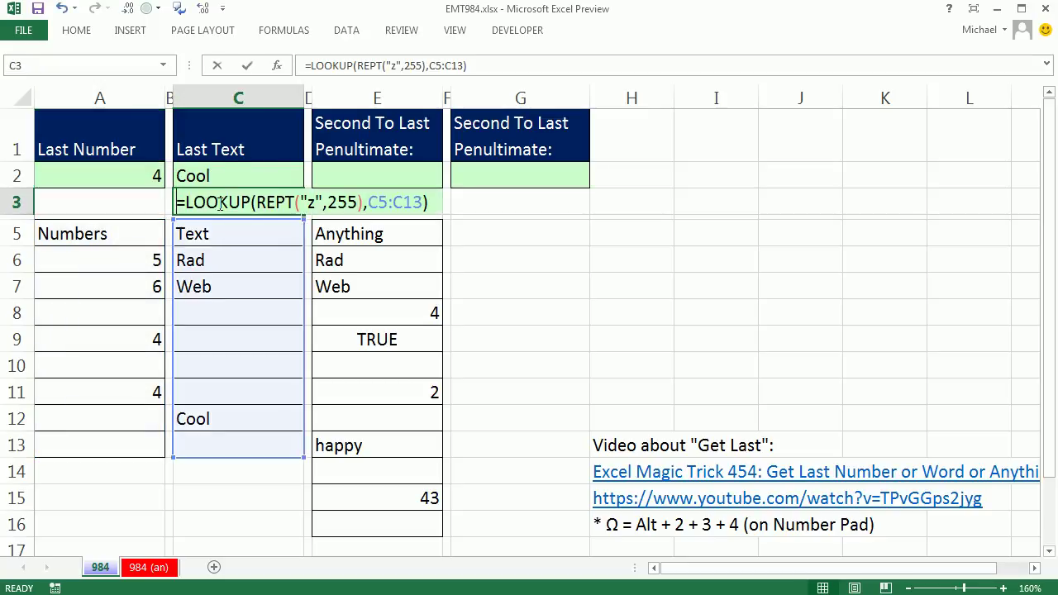
pyautogui.click(289, 203)
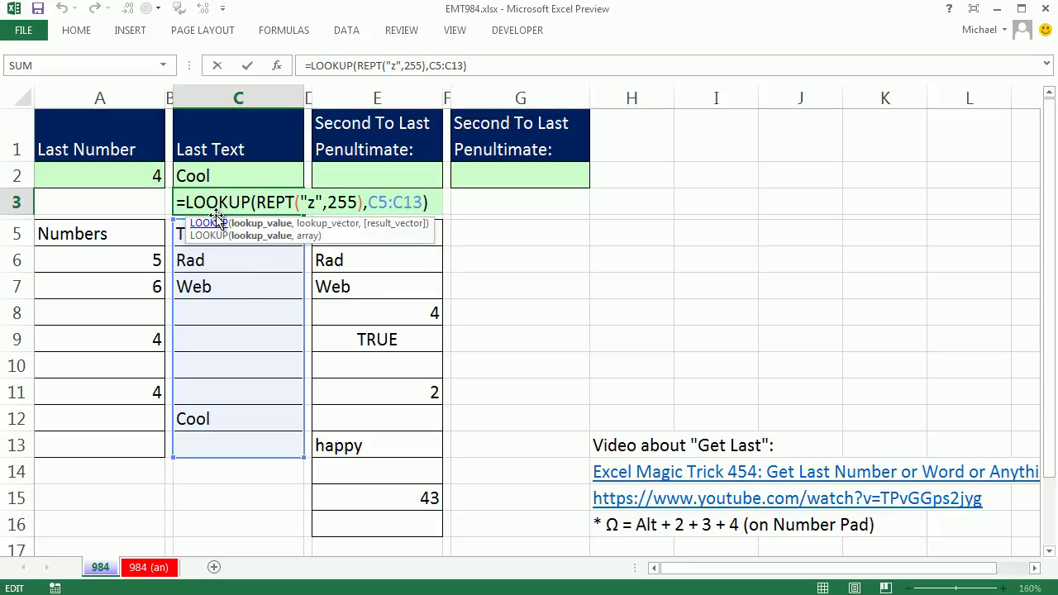
pyautogui.press('Escape')
pyautogui.doubleClick(204, 176)
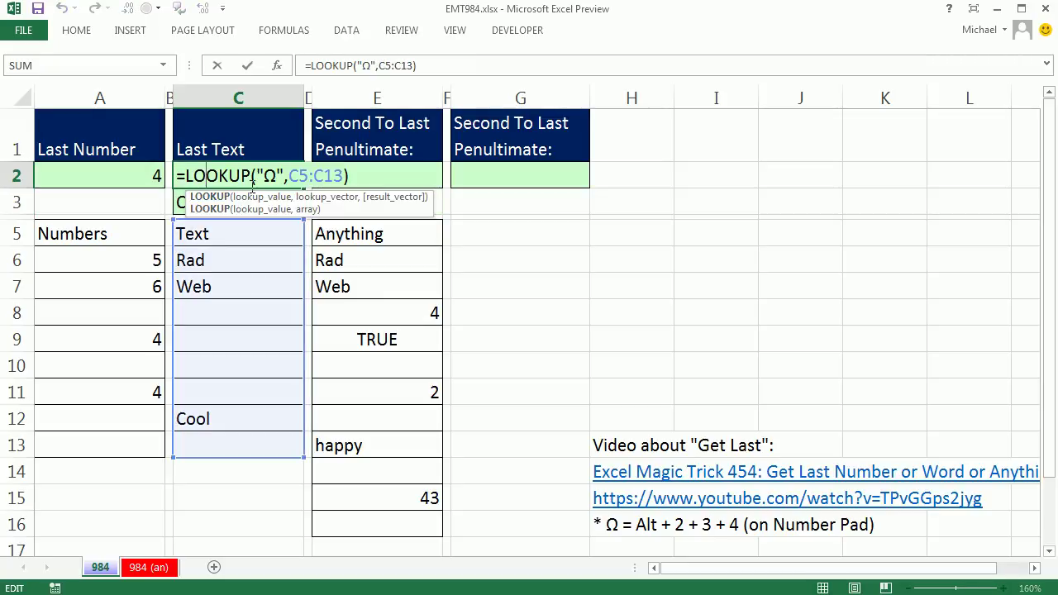
pyautogui.press('Escape')
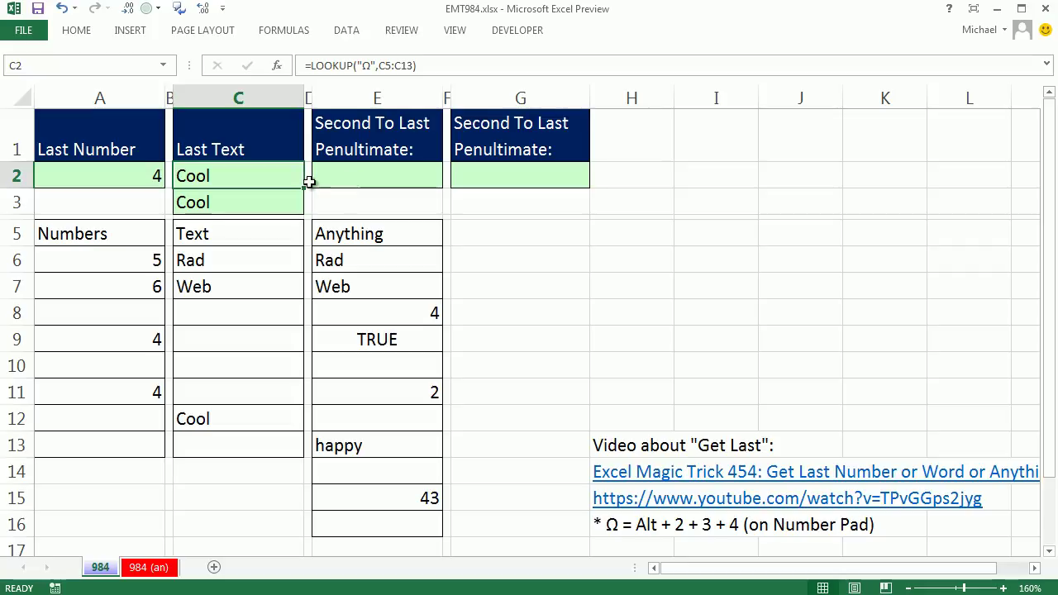
pyautogui.doubleClick(118, 175)
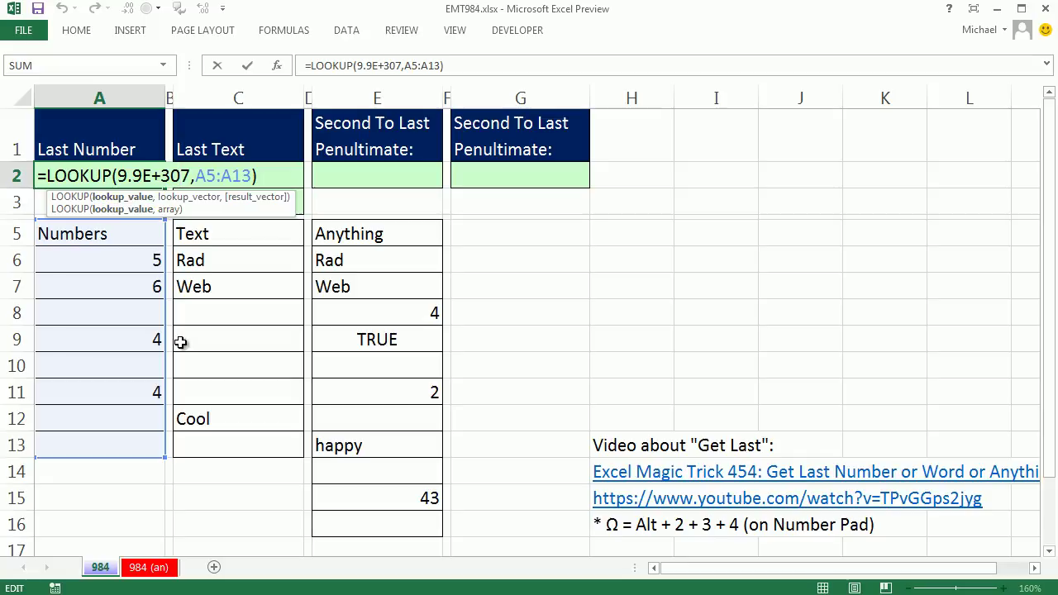
pyautogui.hotkey('ctrl', 'Return')
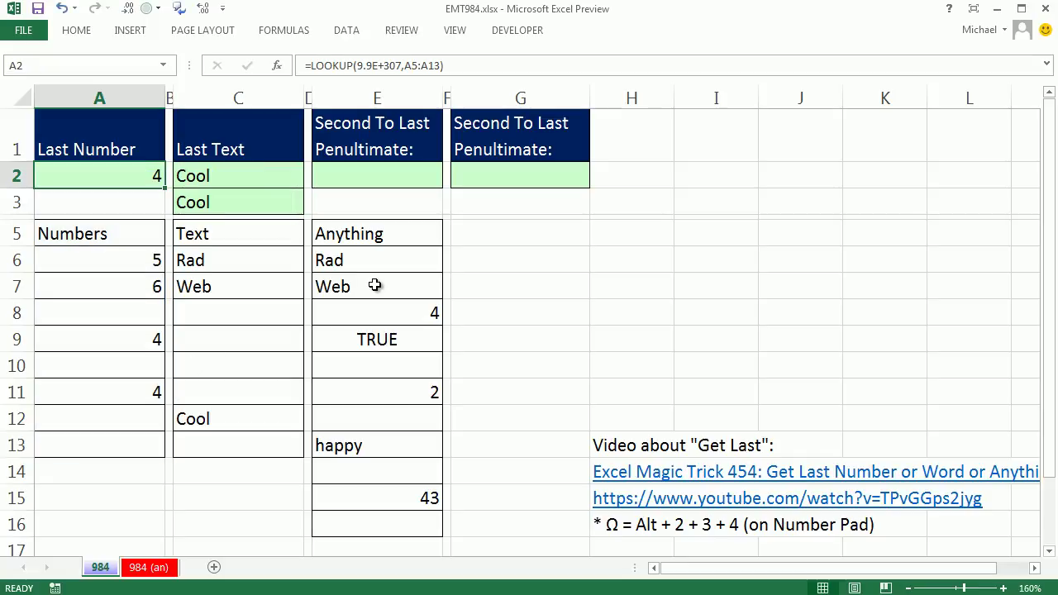
pyautogui.click(374, 446)
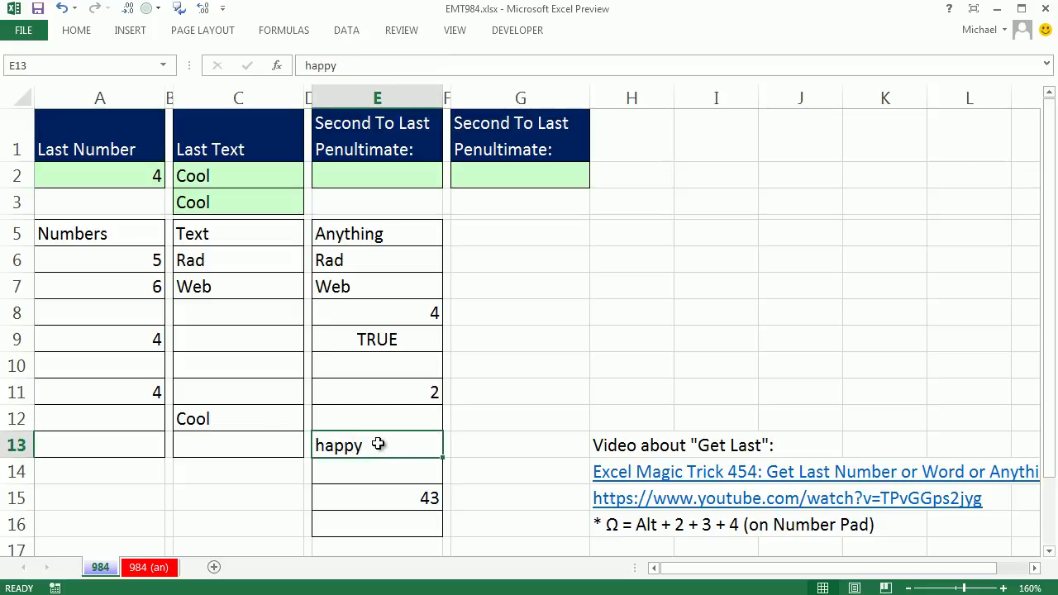
pyautogui.moveTo(401, 240); pyautogui.dragTo(409, 522)
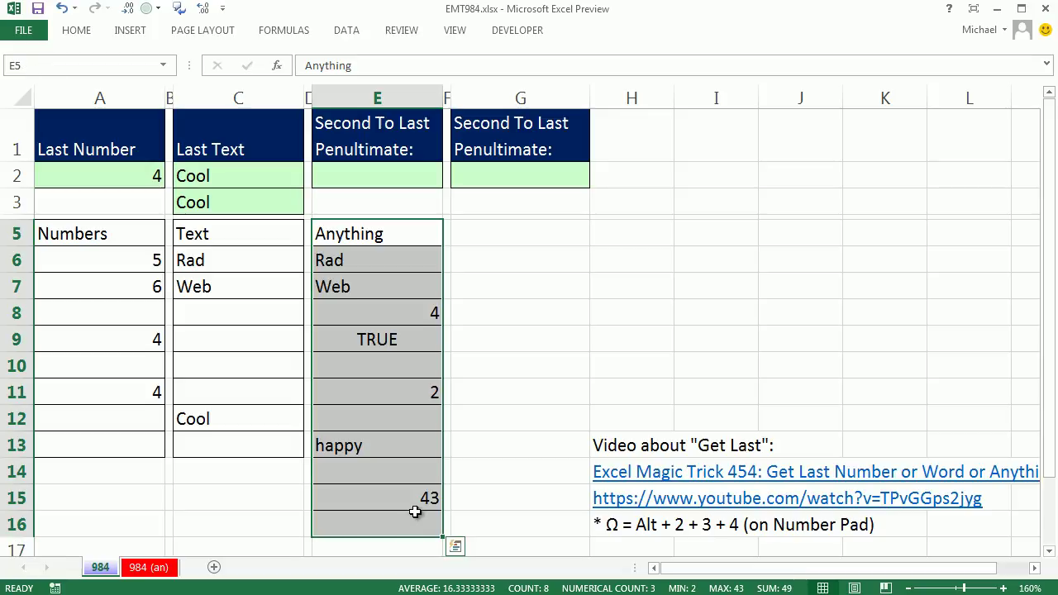
pyautogui.click(387, 176)
# Assign the name "range" to cells E5:E16 in the Anything column
pyautogui.moveTo(367, 234); pyautogui.dragTo(372, 526)
pyautogui.click(99, 65)
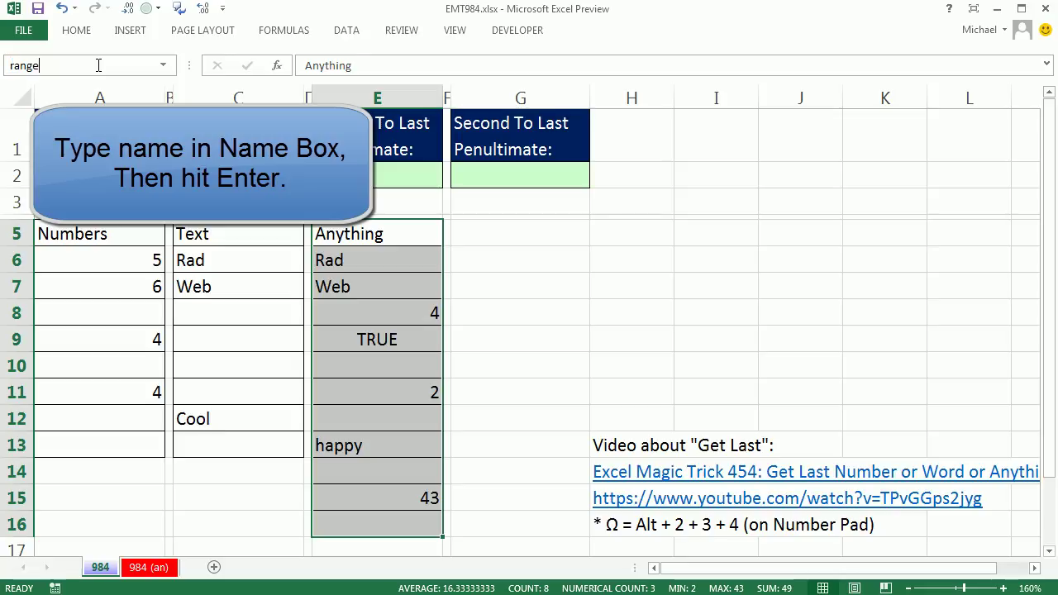
pyautogui.press('Return')
pyautogui.click(604, 266)
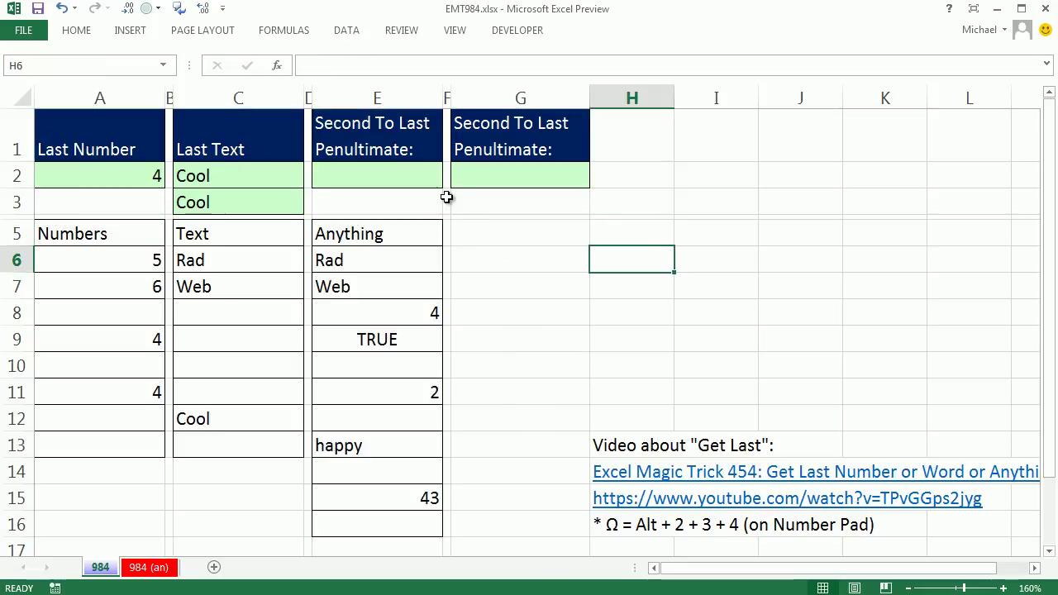
# Start a formula in E2 that tests the named range for non-blank cells: =range<>""
pyautogui.click(408, 177)
pyautogui.write('=')
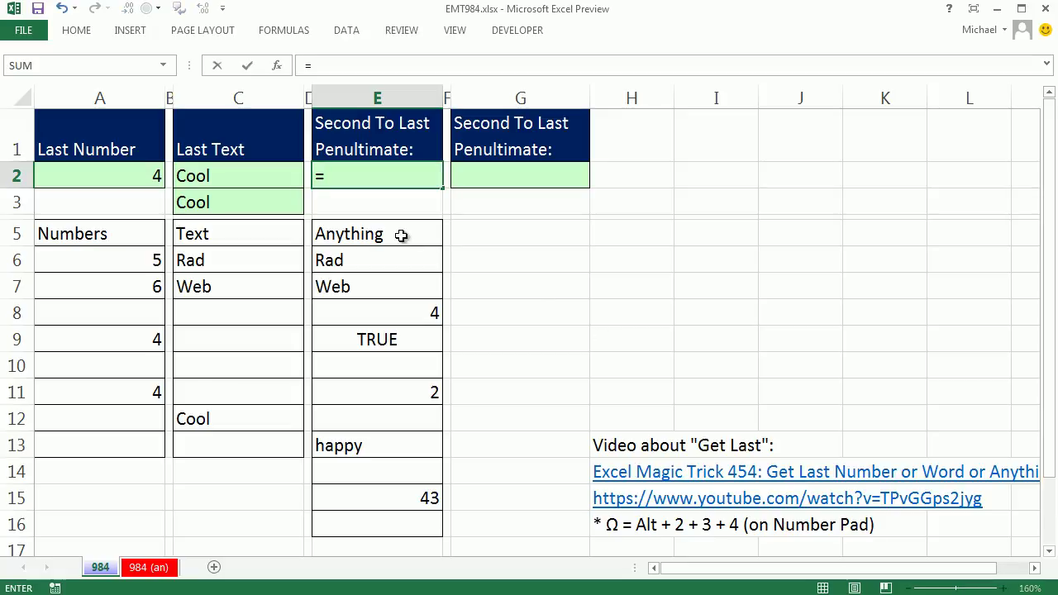
pyautogui.moveTo(397, 234); pyautogui.dragTo(407, 524)
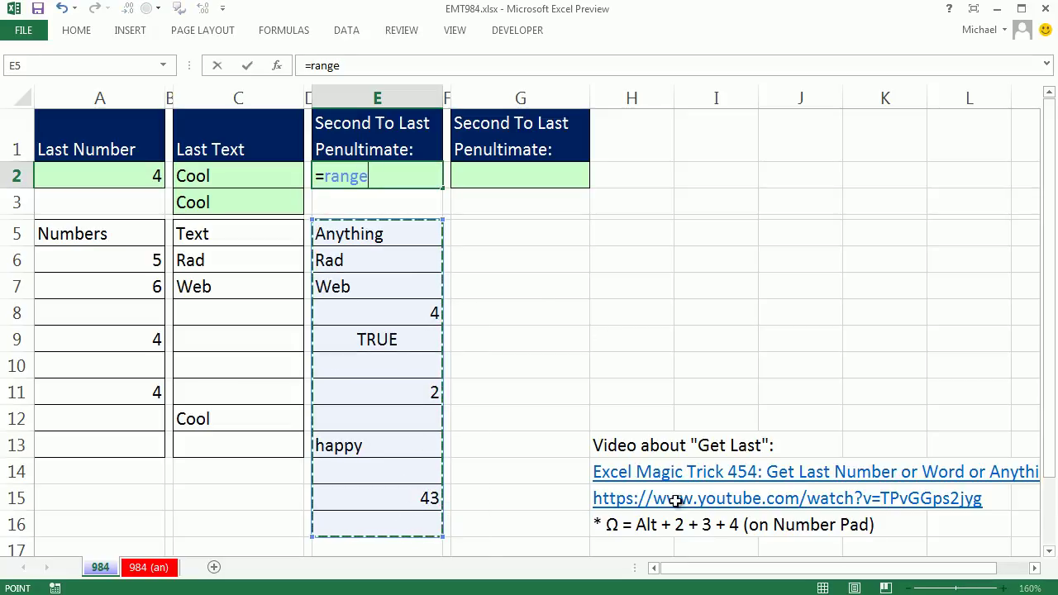
pyautogui.write('<>"')
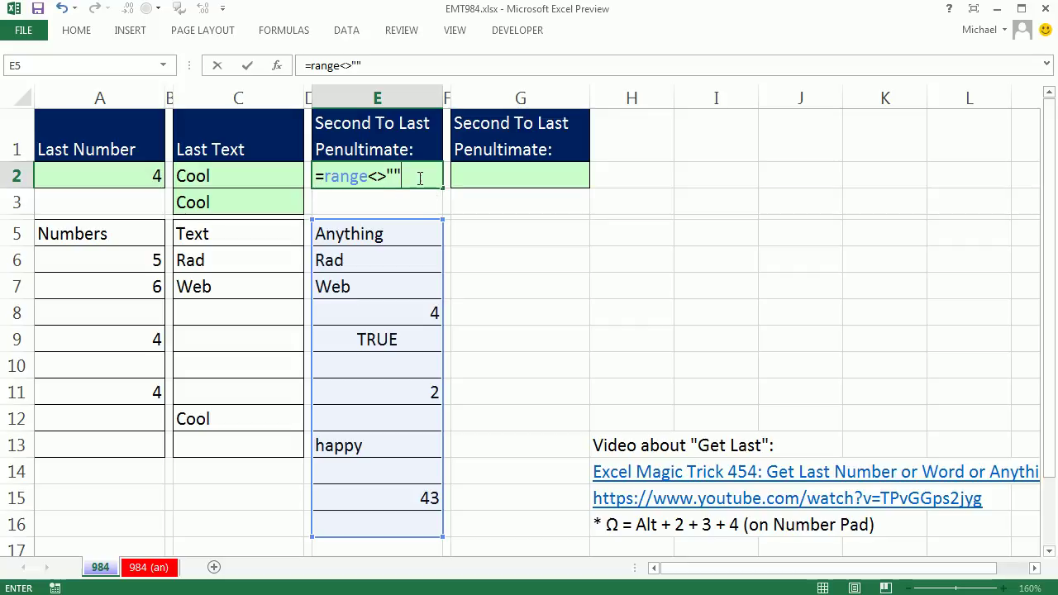
# Evaluate the range<>"" test inside the E2 formula to inspect its array, and restore the expression
pyautogui.moveTo(422, 177); pyautogui.dragTo(324, 177)
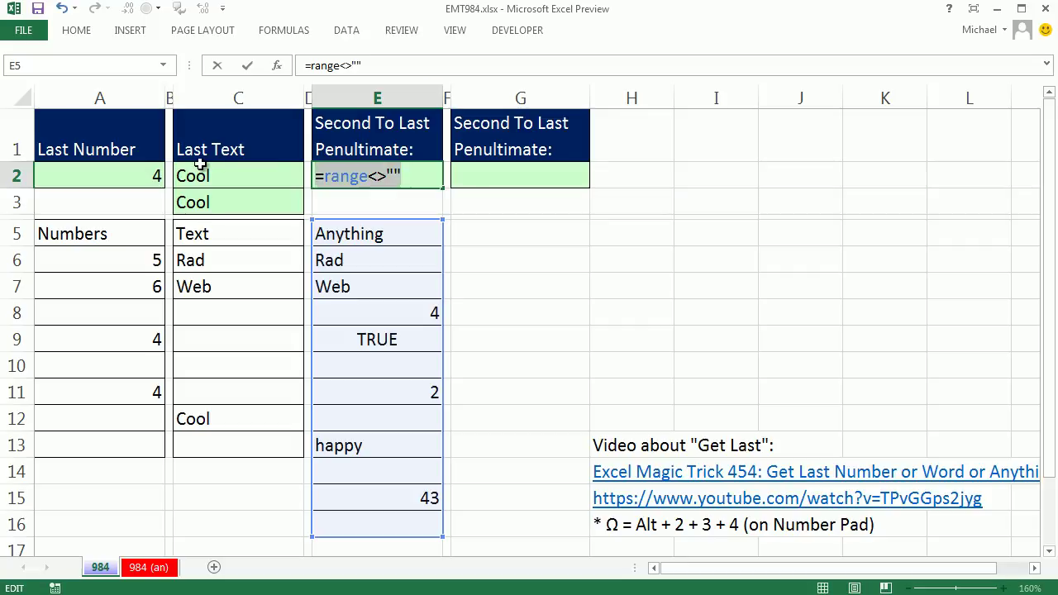
pyautogui.press('F9')
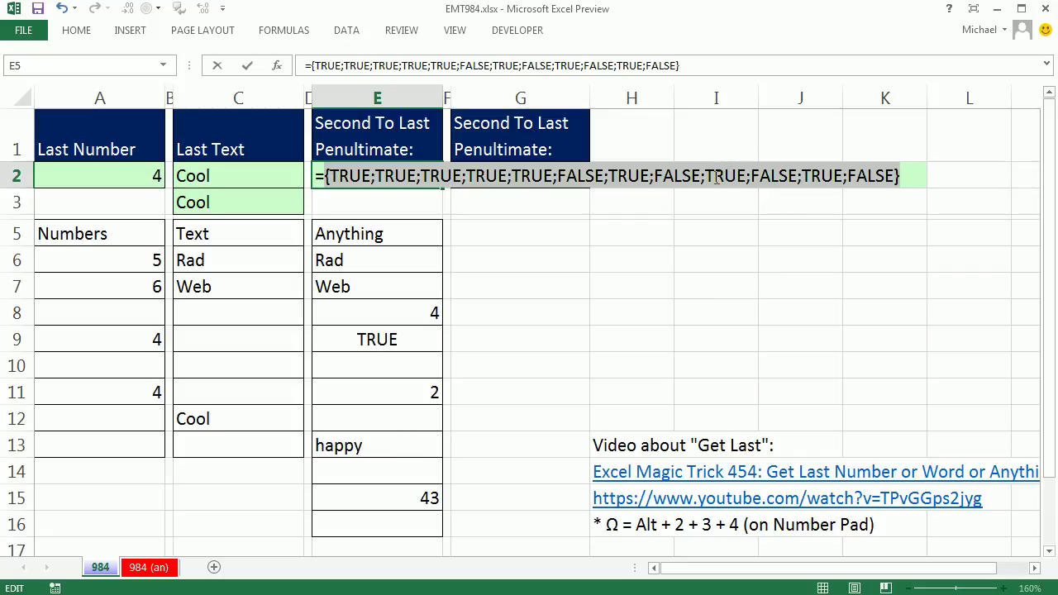
pyautogui.hotkey('ctrl', 'z')
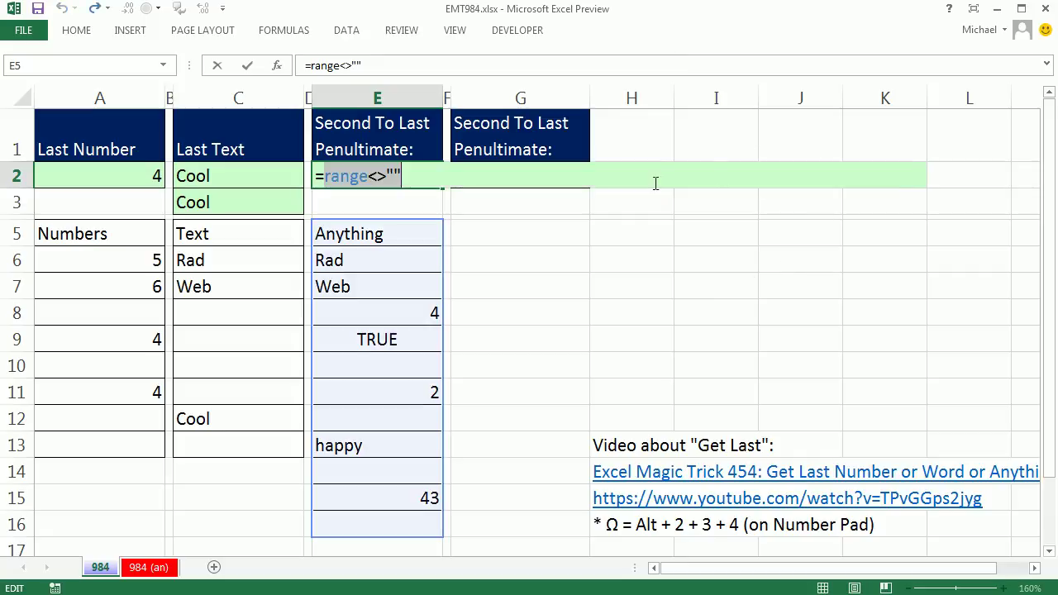
# Wrap the range<>"" test in an IF function in E2, using it as the logical test
pyautogui.click(327, 176)
pyautogui.write('if')
pyautogui.press('Tab')
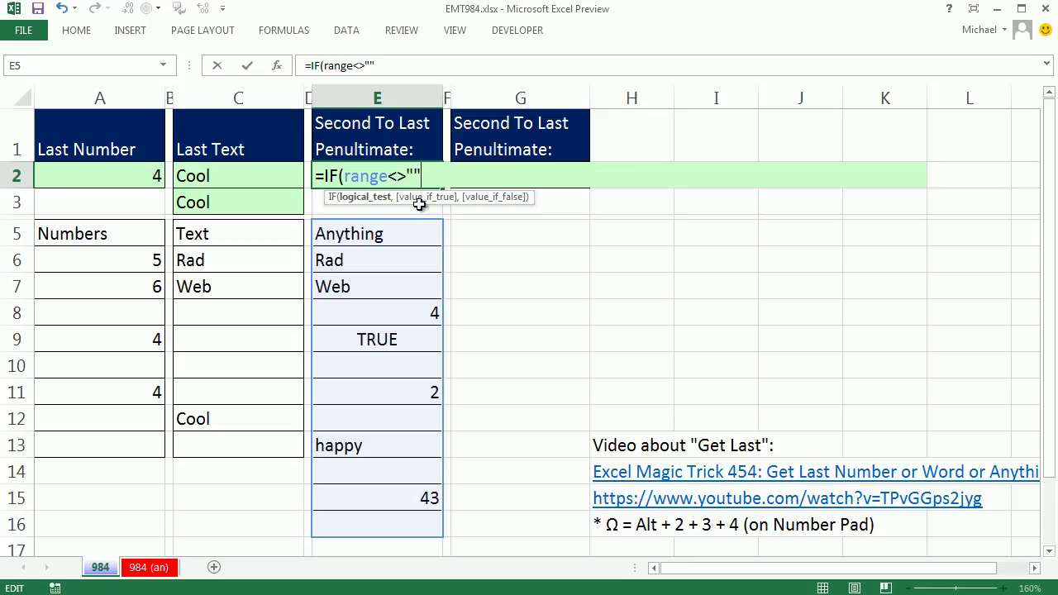
pyautogui.write(',')
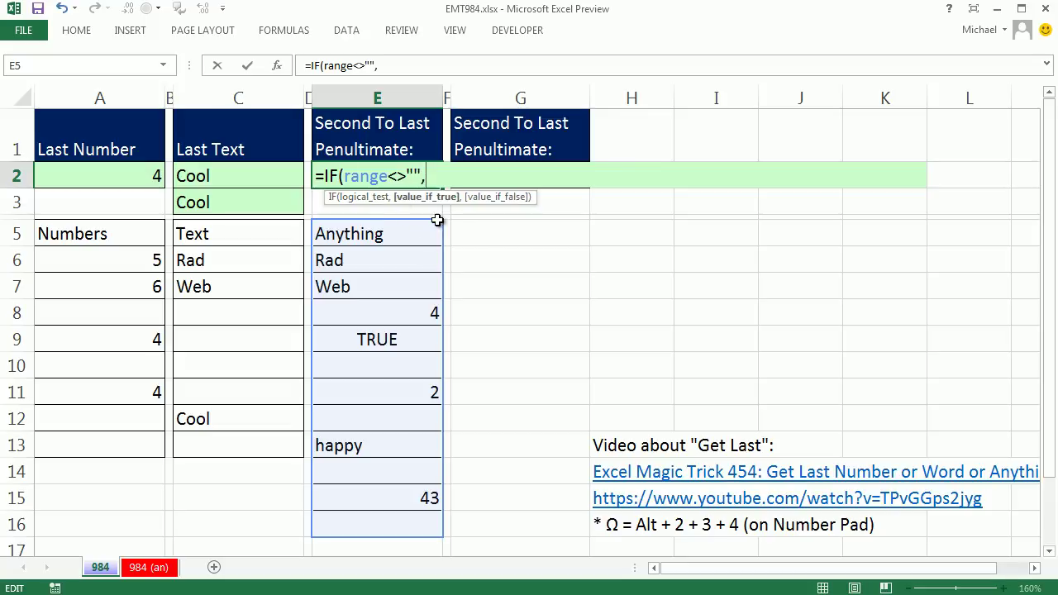
# Give the IF function ROW(range)-ROW(E5)+1 as its value if true
pyautogui.write('row')
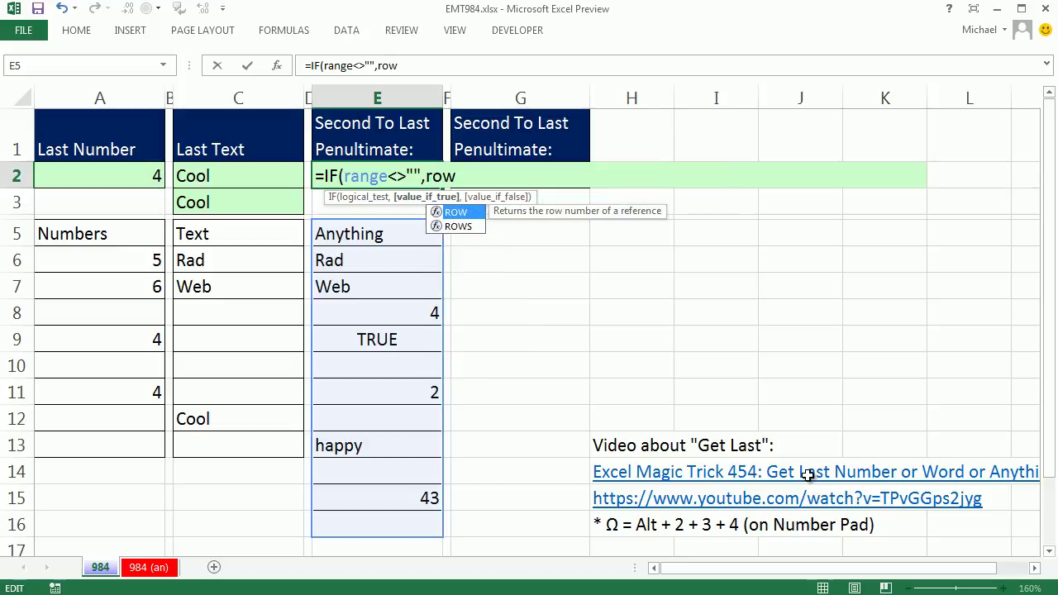
pyautogui.press('Tab')
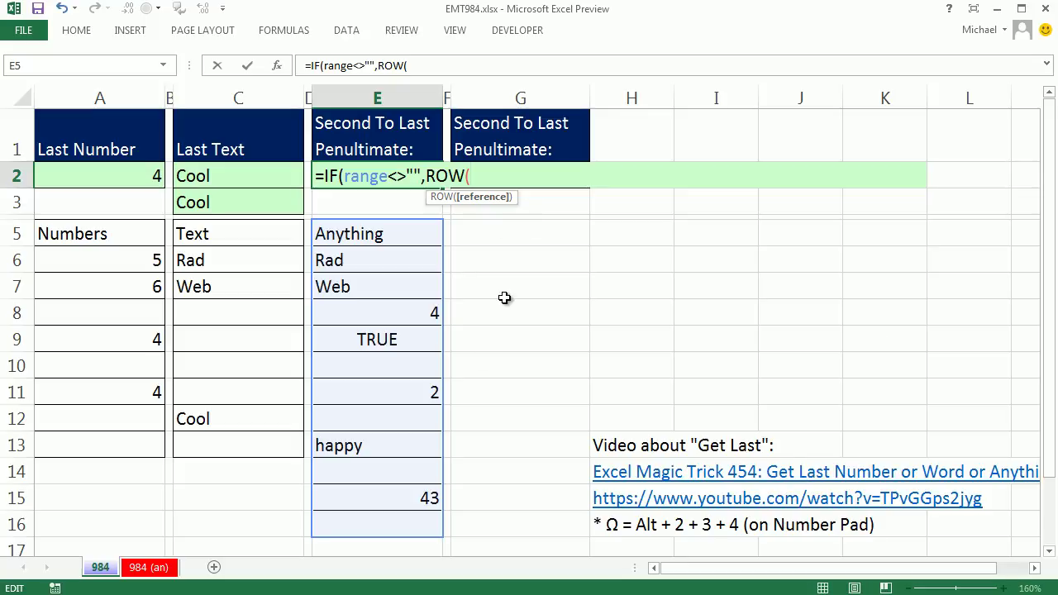
pyautogui.moveTo(373, 234); pyautogui.dragTo(394, 536)
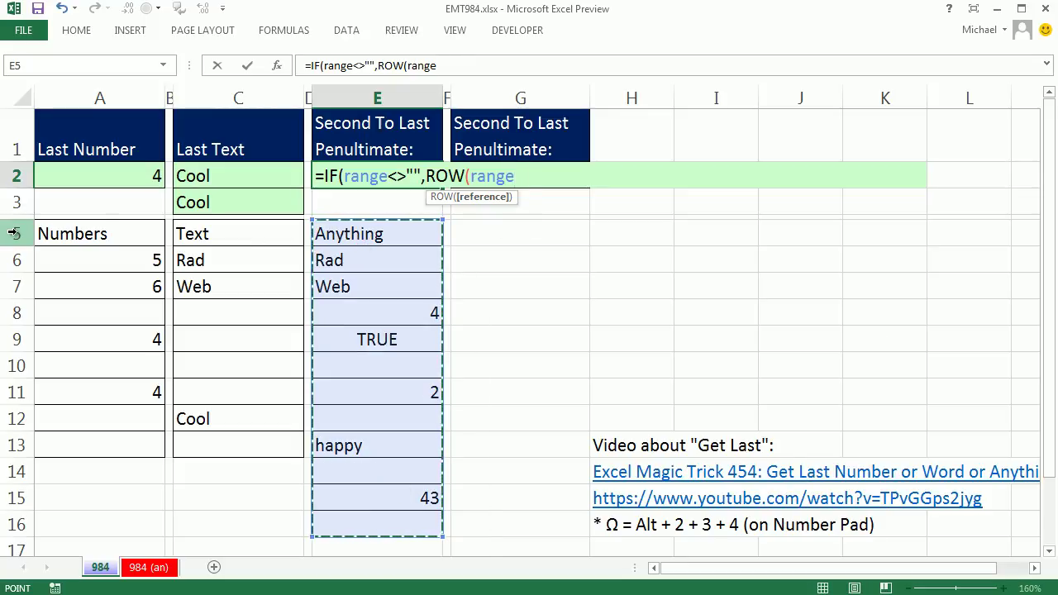
pyautogui.write(')-row')
pyautogui.press('Tab')
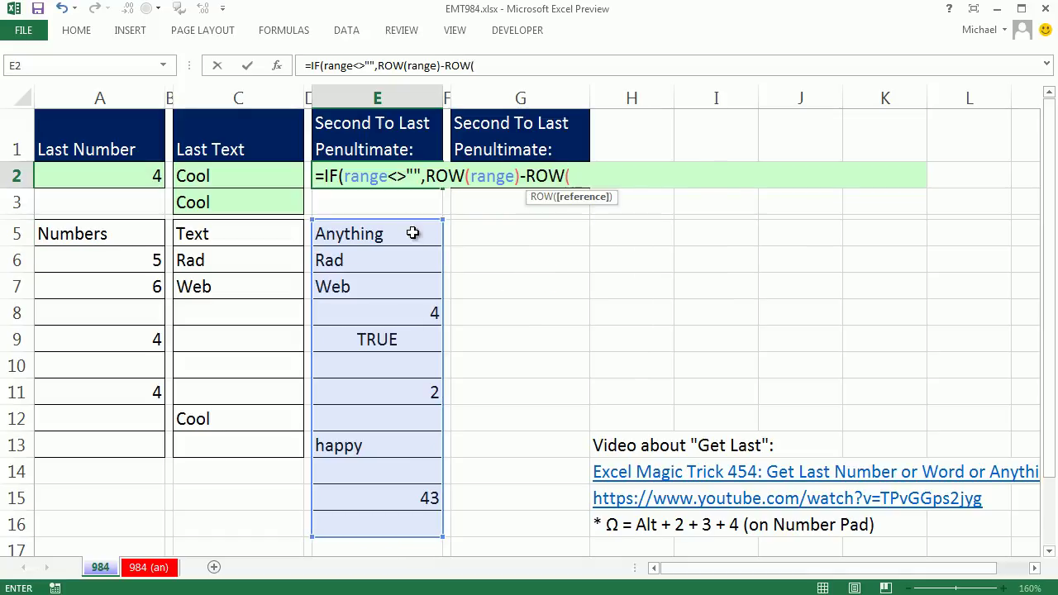
pyautogui.click(403, 233)
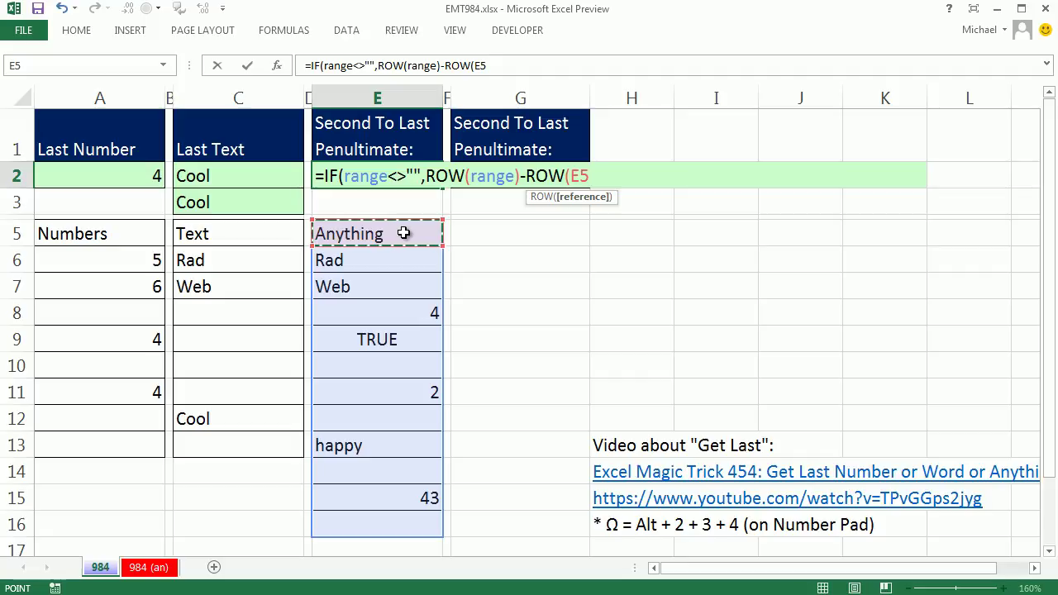
pyautogui.write(')+1')
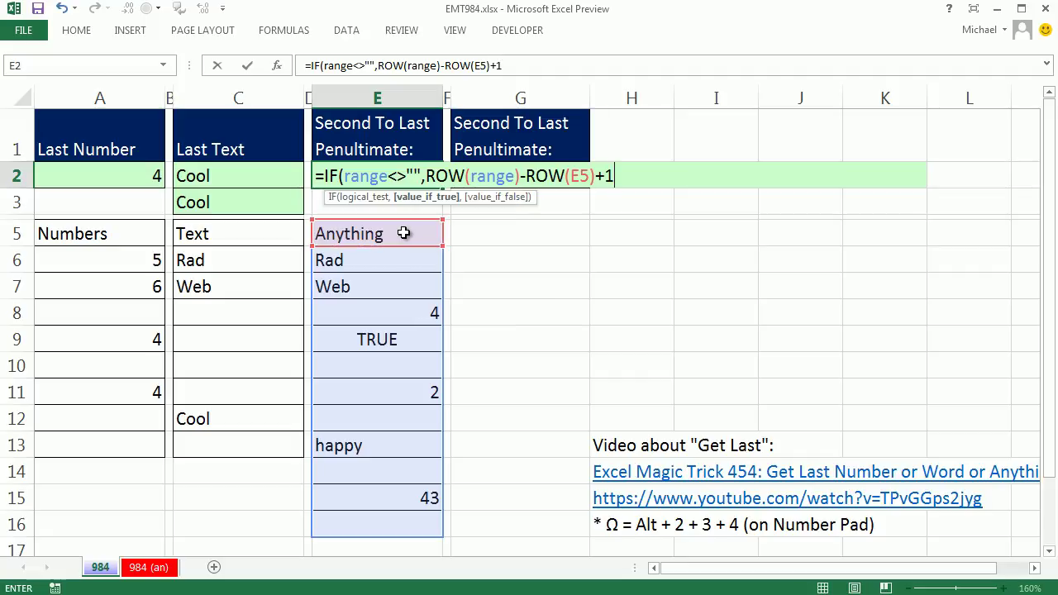
# Evaluate the ROW(range)-ROW(E5)+1 part of the formula to inspect its array, and restore the expression
pyautogui.moveTo(619, 178); pyautogui.dragTo(425, 177)
pyautogui.press('F9')
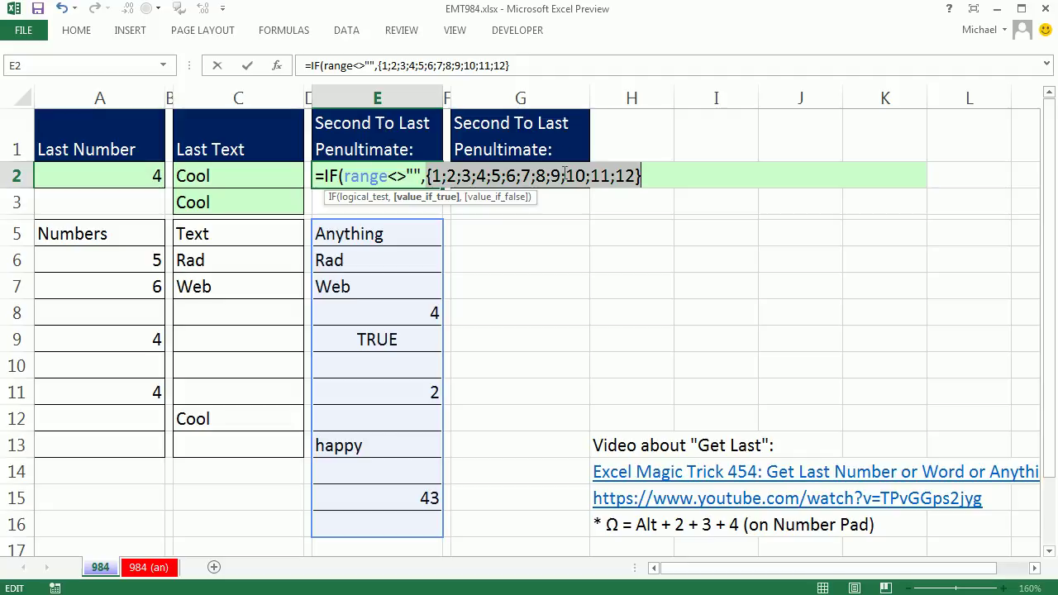
pyautogui.hotkey('ctrl', 'z')
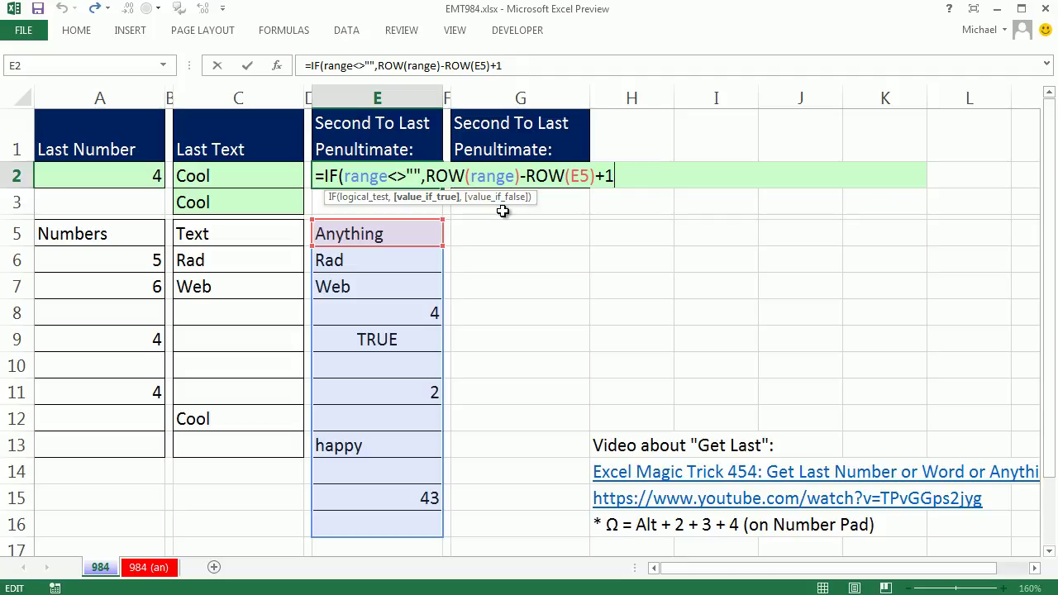
# Close the IF function with a parenthesis and evaluate it whole to inspect its array, restoring the formula
pyautogui.click(626, 183)
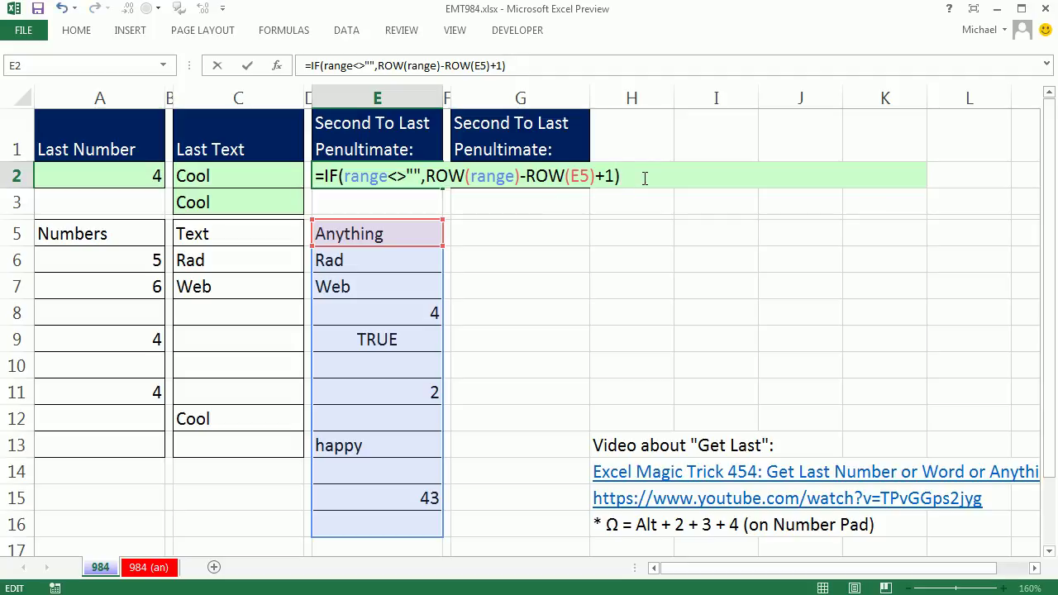
pyautogui.moveTo(645, 179); pyautogui.dragTo(301, 215)
pyautogui.press('Right')
pyautogui.press('F9')
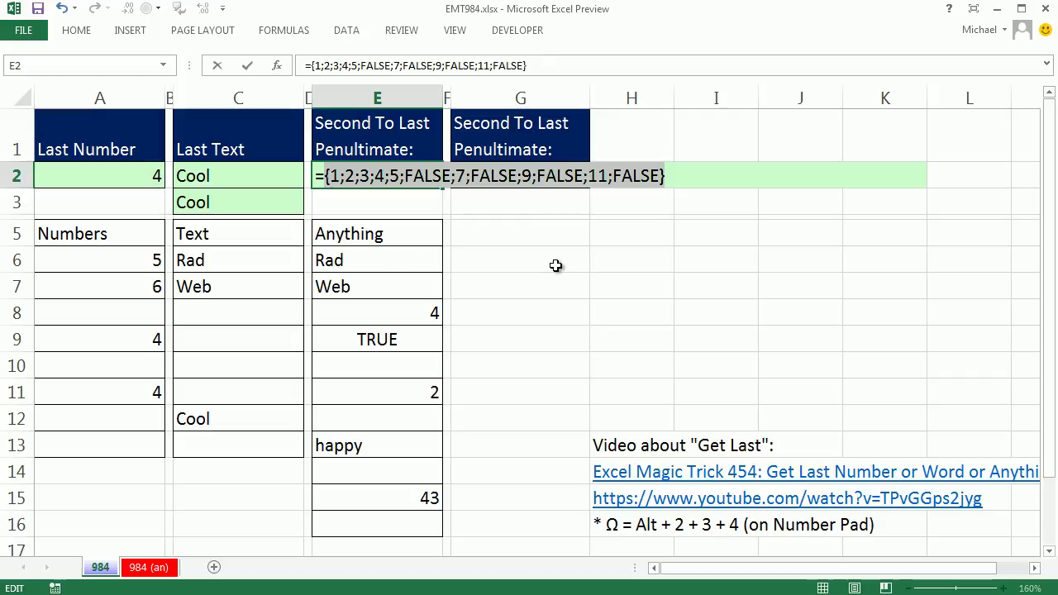
pyautogui.hotkey('ctrl', 'z')
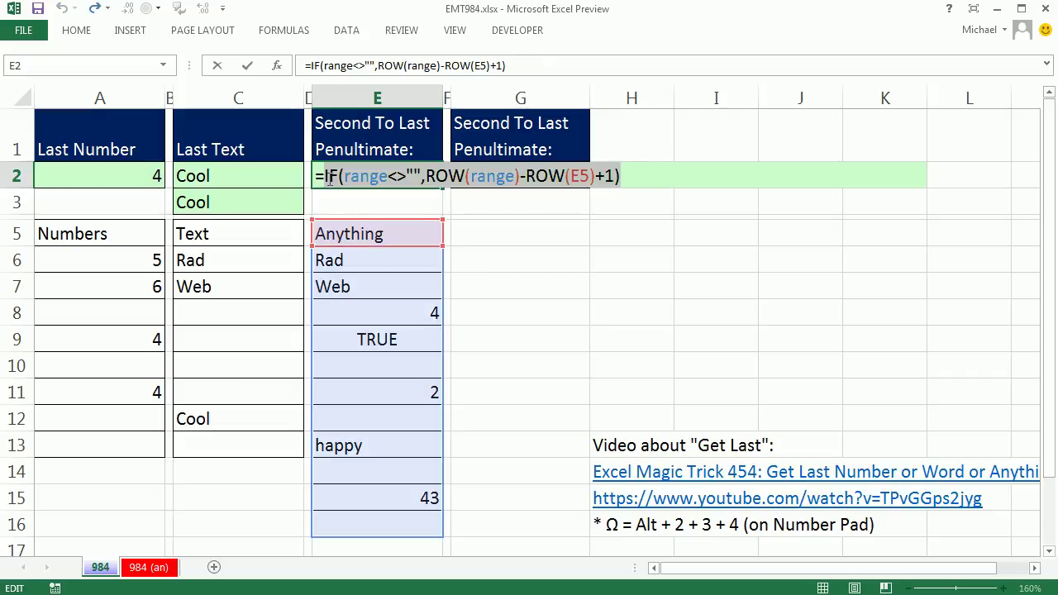
# Nest the IF expression in a LARGE function with k set to 2: =LARGE(IF(range<>"",ROW(range)-ROW(E5)+1),2)
pyautogui.click(322, 175)
pyautogui.write('lar')
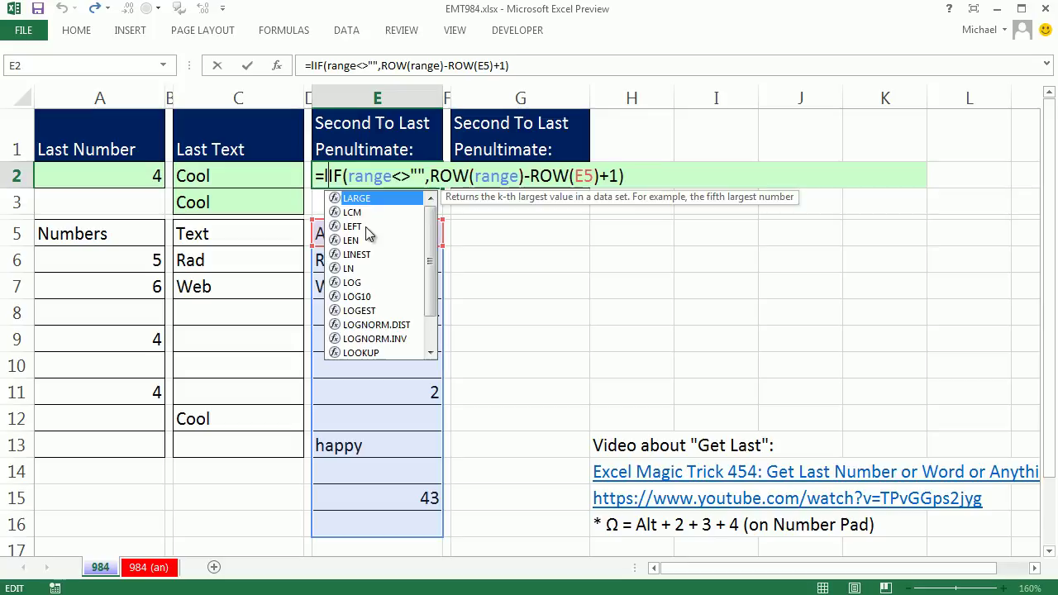
pyautogui.press('Tab')
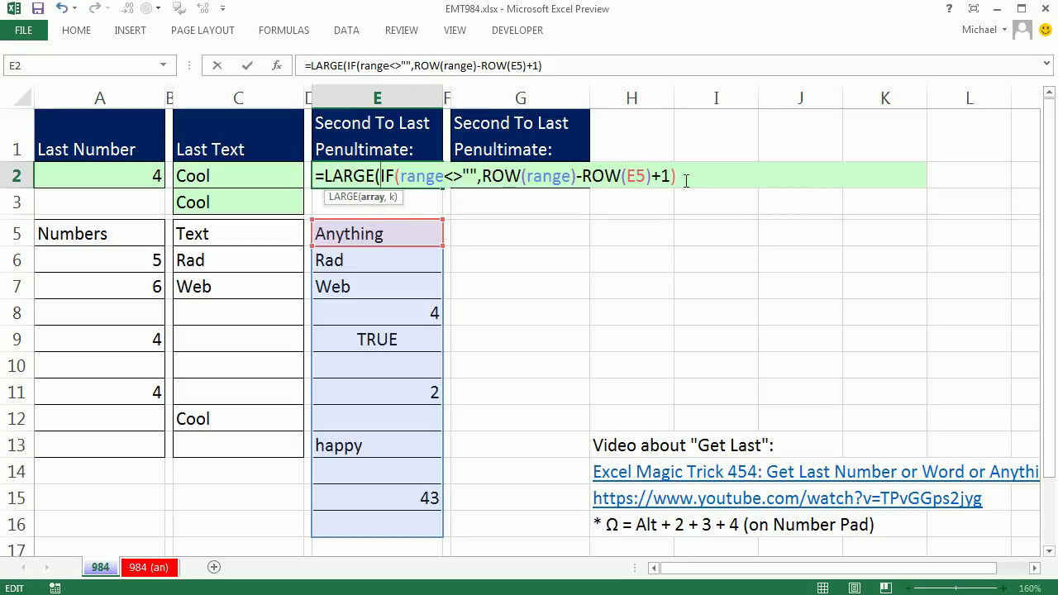
pyautogui.write(',2')
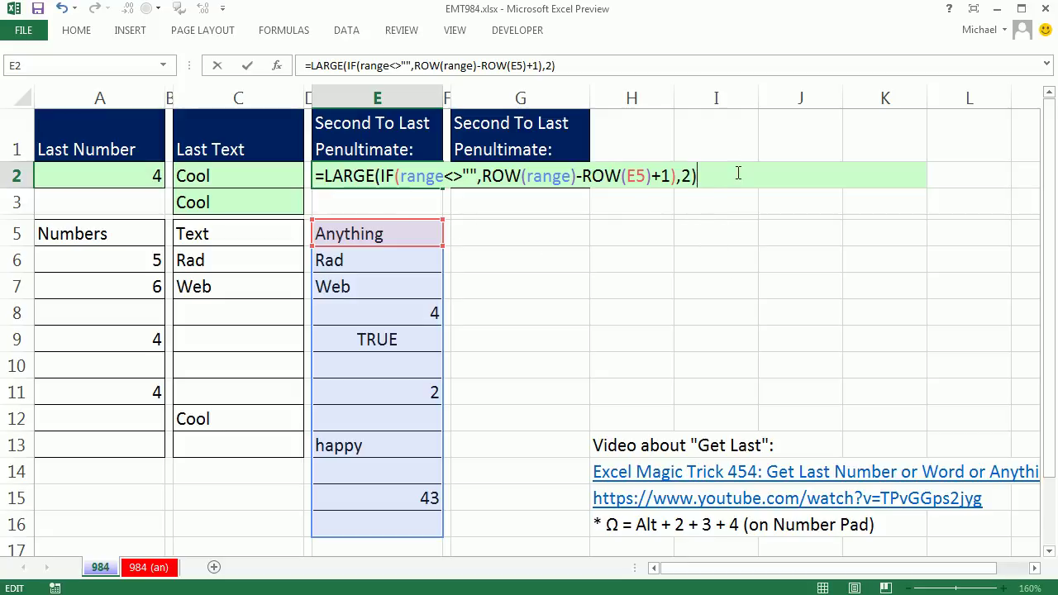
# Evaluate the whole LARGE formula in E2 to inspect its result, and restore the formula
pyautogui.press('F9')
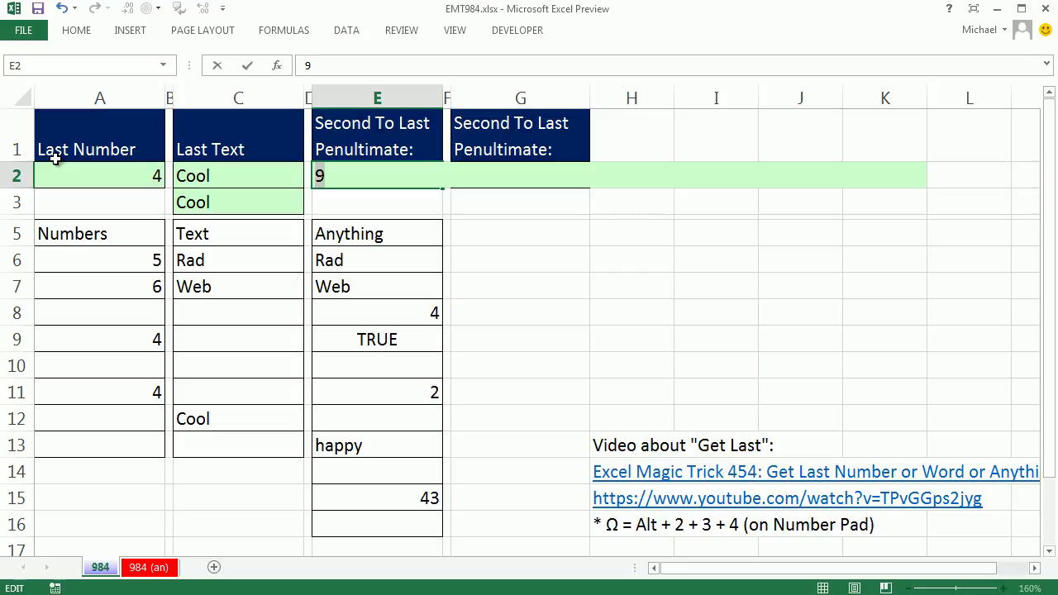
pyautogui.hotkey('ctrl', 'z')
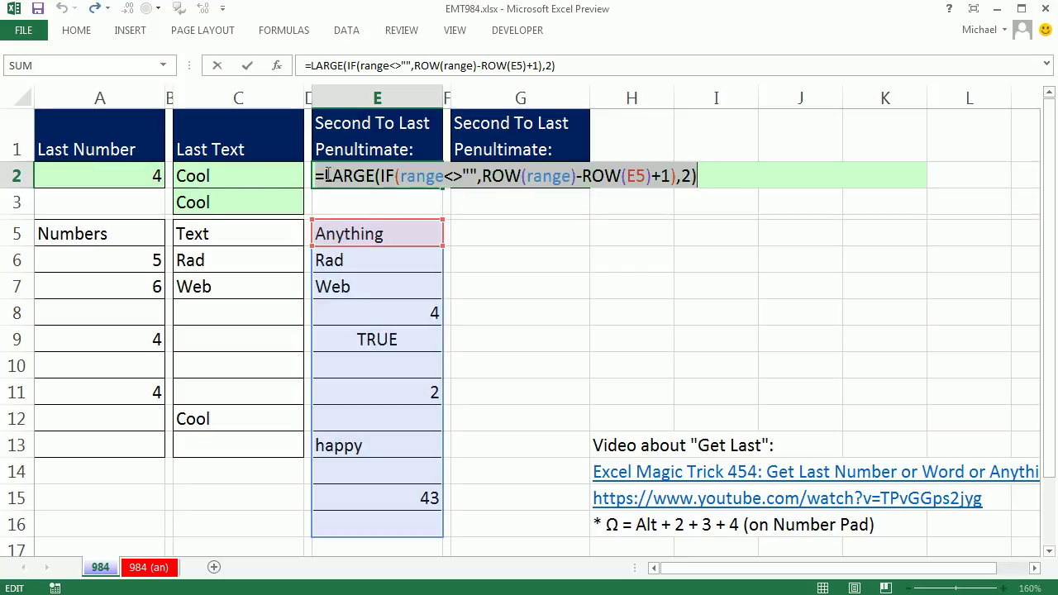
# Wrap the LARGE expression in INDEX with range as the array, and enter =INDEX(range,LARGE(IF(range<>"",ROW(range)-ROW(E5)+1),2)) in E2
pyautogui.click(328, 176)
pyautogui.write('INDEX(')
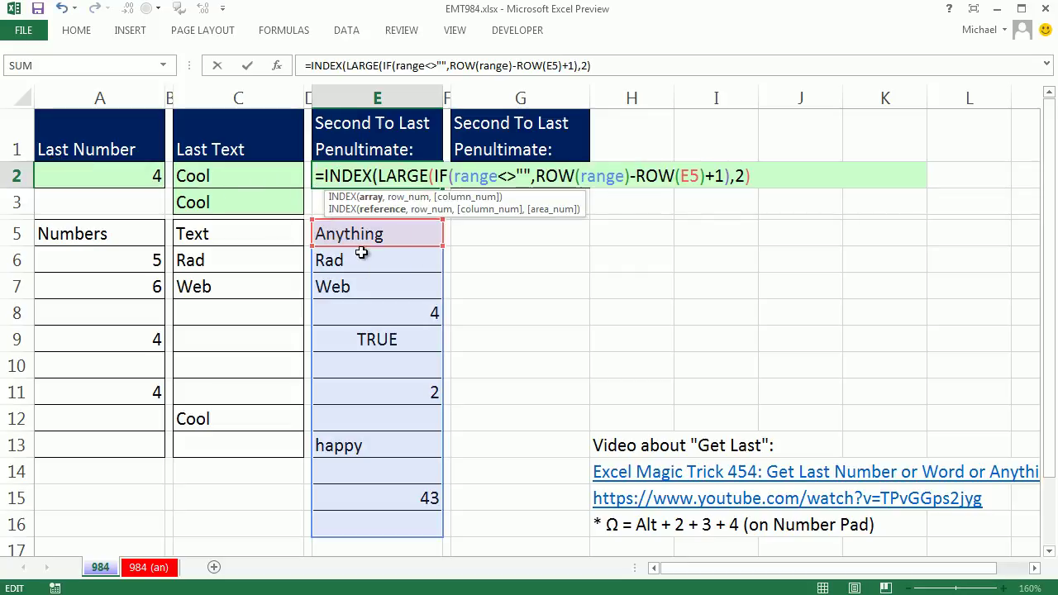
pyautogui.moveTo(370, 233); pyautogui.dragTo(397, 525)
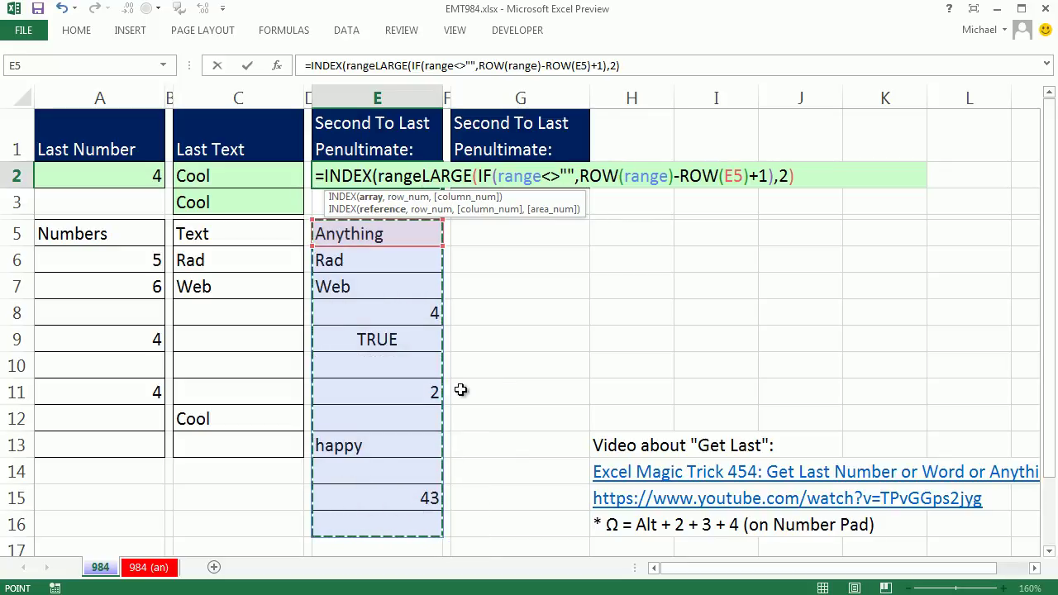
pyautogui.write(',')
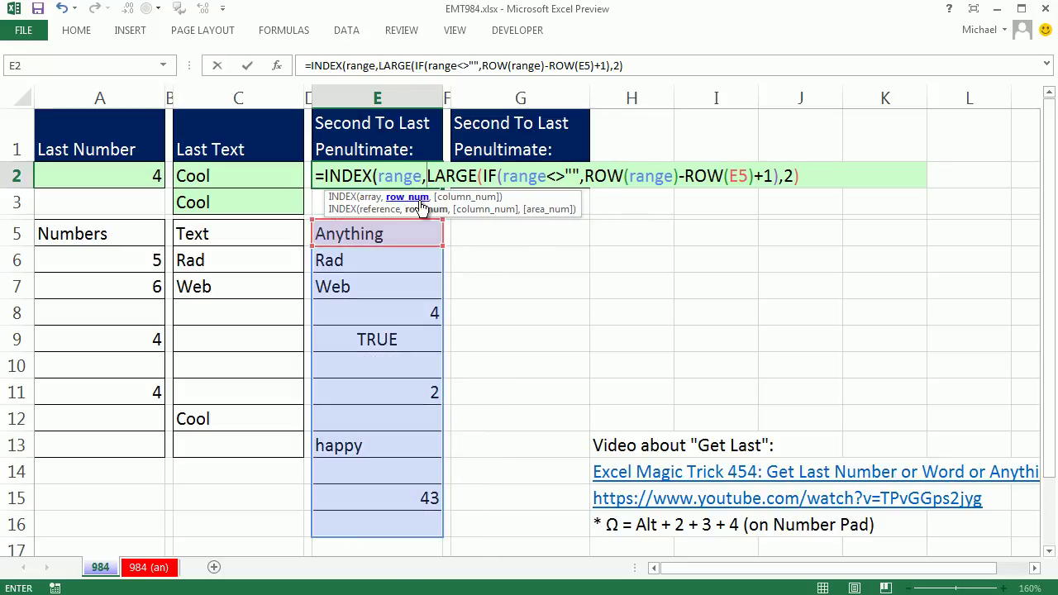
pyautogui.click(800, 177)
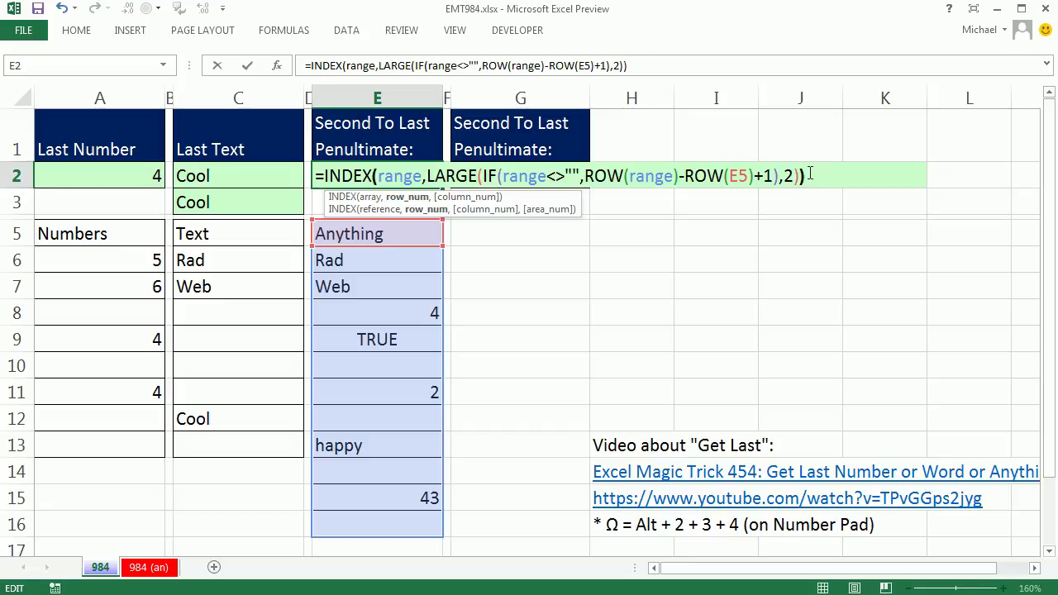
pyautogui.press('Return')
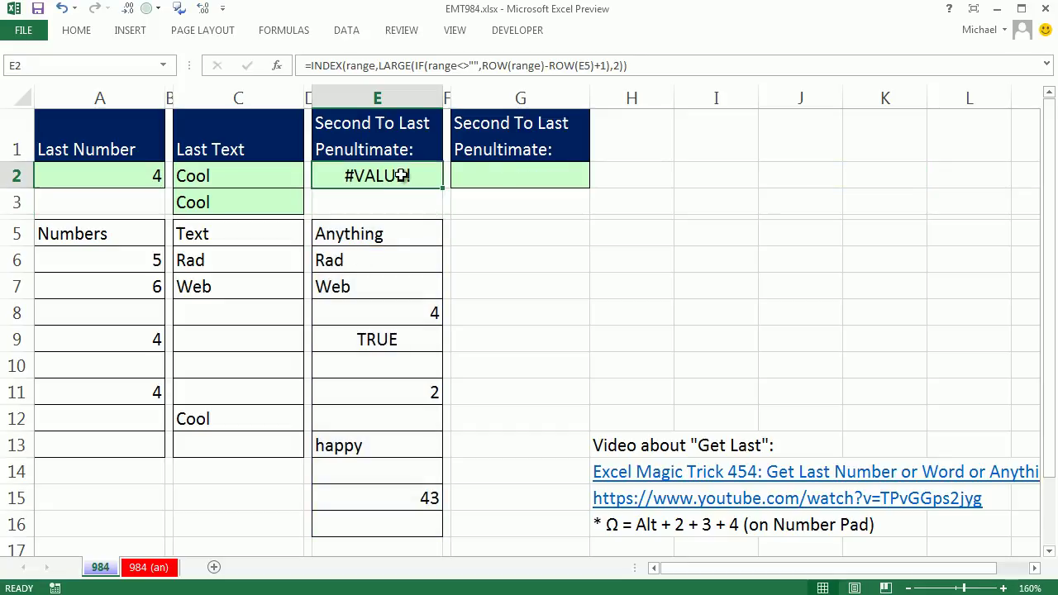
# Re-enter the INDEX formula in E2 as an array formula
pyautogui.doubleClick(401, 176)
pyautogui.click(503, 176)
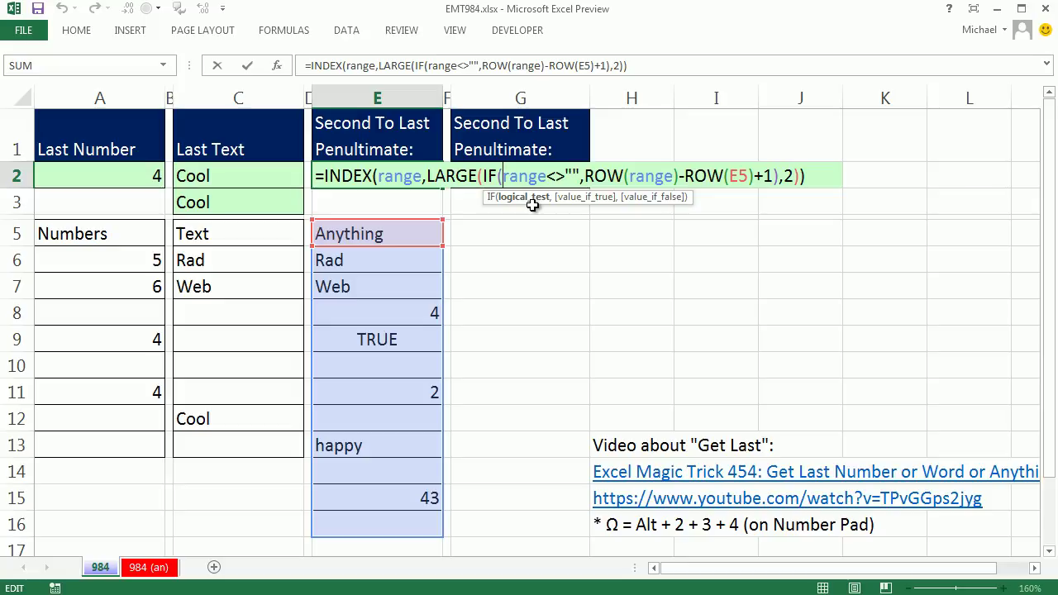
pyautogui.hotkey('ctrl', 'shift', 'Return')
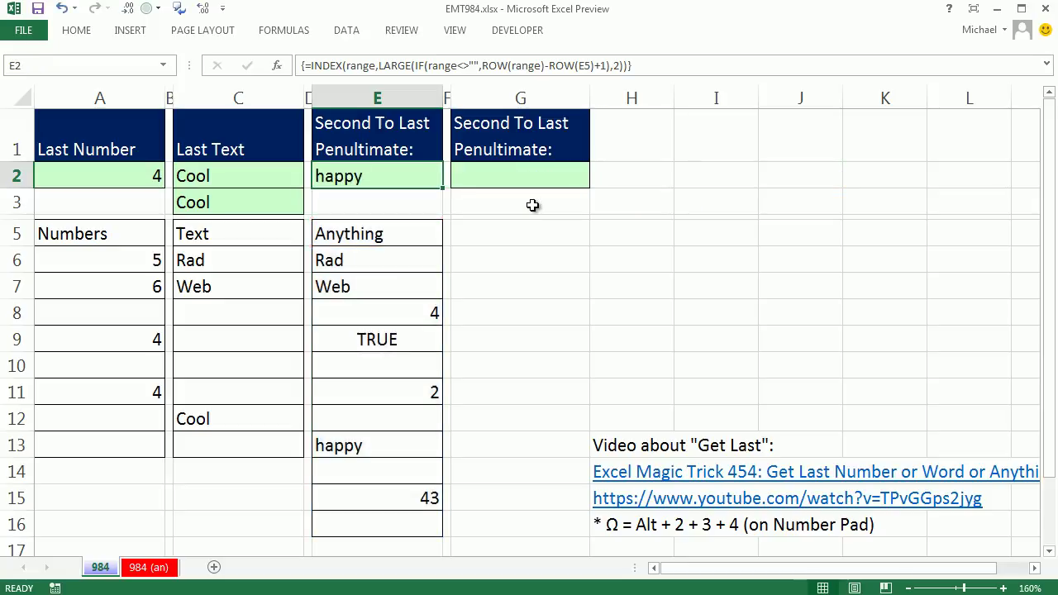
# Evaluate the array argument of LARGE in E2 to inspect it, restore the expression, and re-enter the array formula
pyautogui.doubleClick(391, 177)
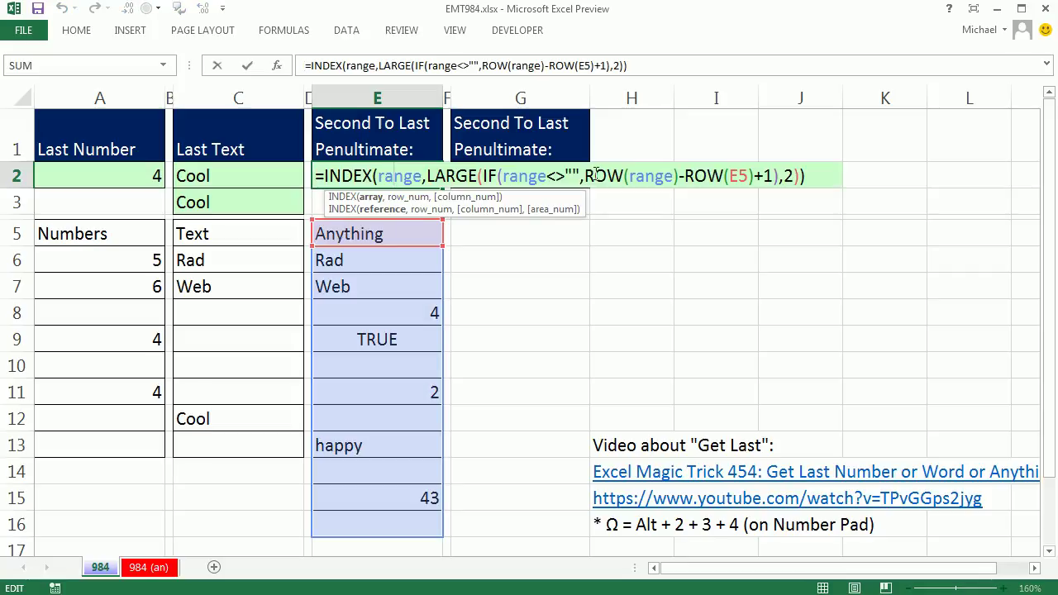
pyautogui.moveTo(592, 176); pyautogui.dragTo(774, 176)
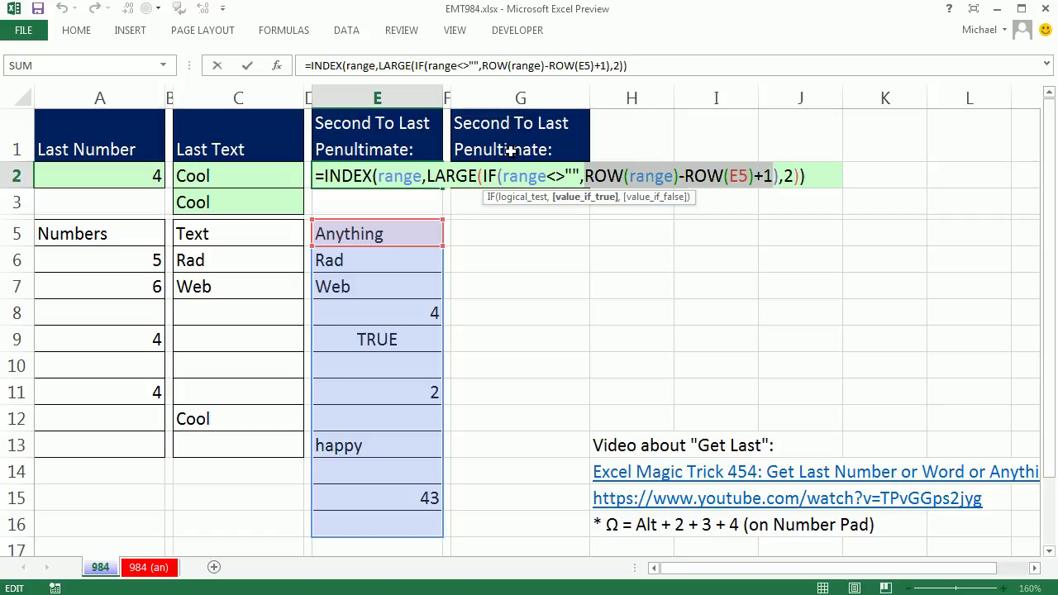
pyautogui.click(484, 176)
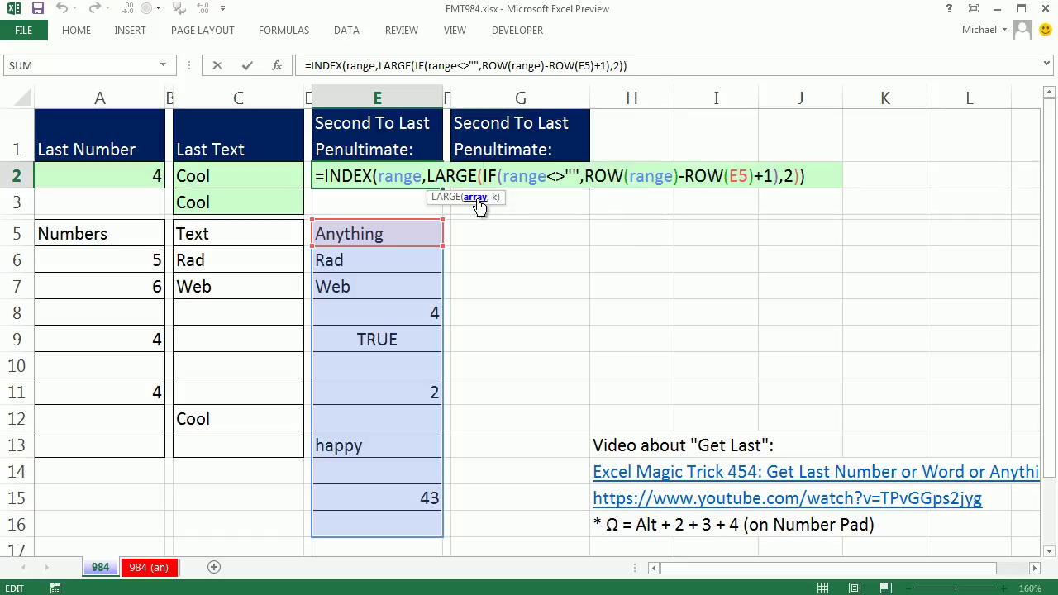
pyautogui.click(478, 200)
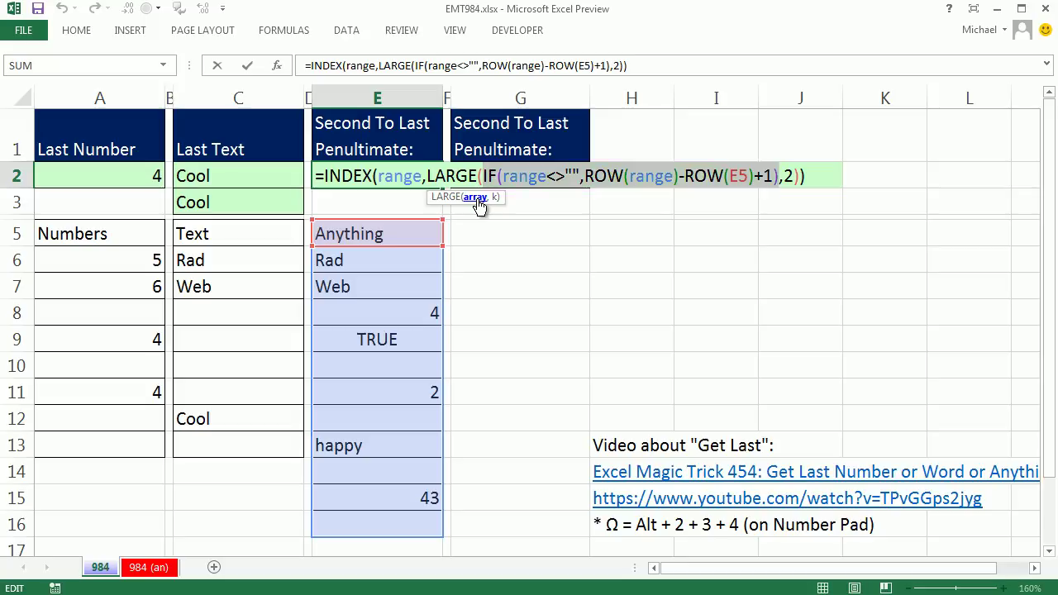
pyautogui.press('F9')
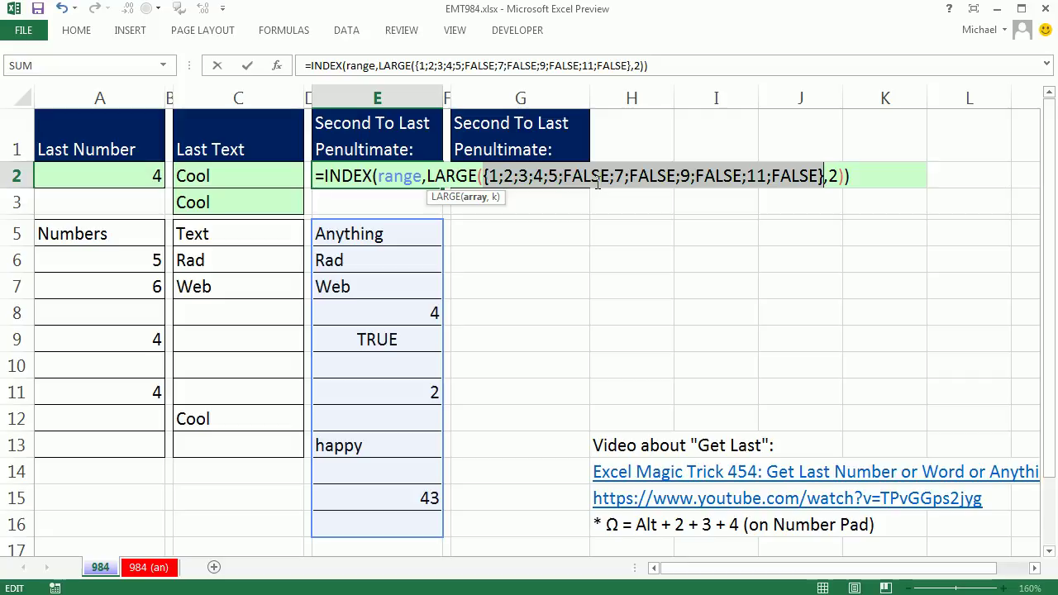
pyautogui.hotkey('ctrl', 'z')
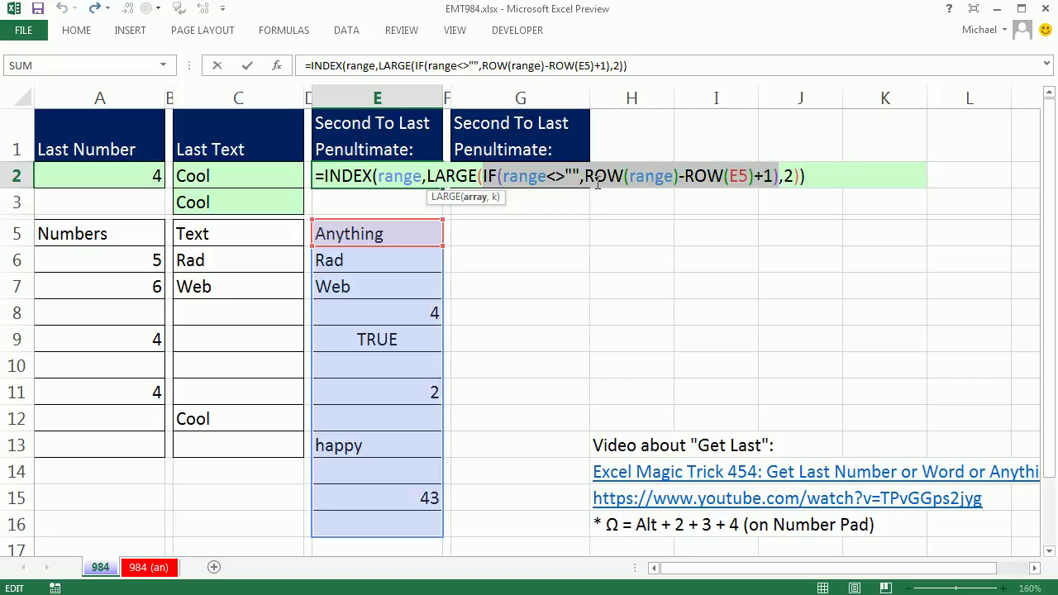
pyautogui.moveTo(589, 176); pyautogui.dragTo(774, 174)
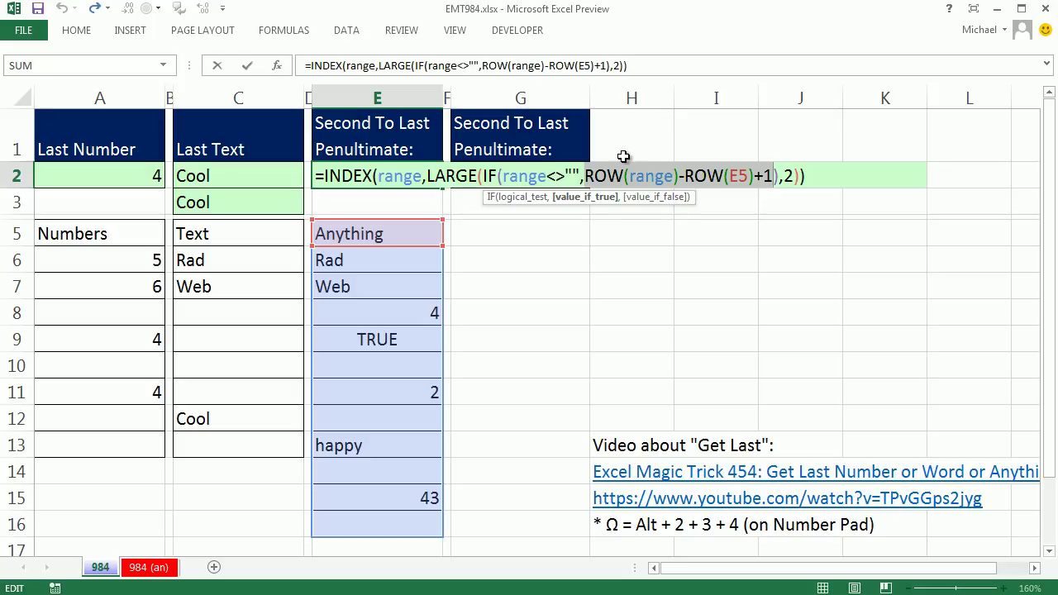
pyautogui.hotkey('ctrl', 'shift', 'Return')
# Start a formula in G2 with the parenthesized relative row expression =(ROW(range)-ROW(E5)+1)
pyautogui.press('Right')
pyautogui.press('Right')
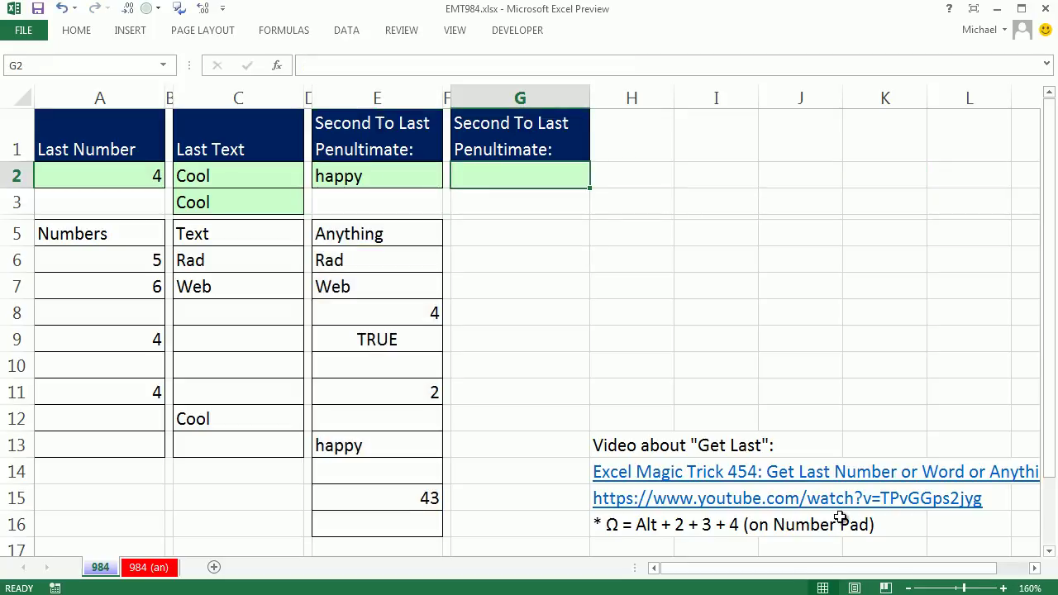
pyautogui.write('=(ROW(range)-ROW(E5)+1')
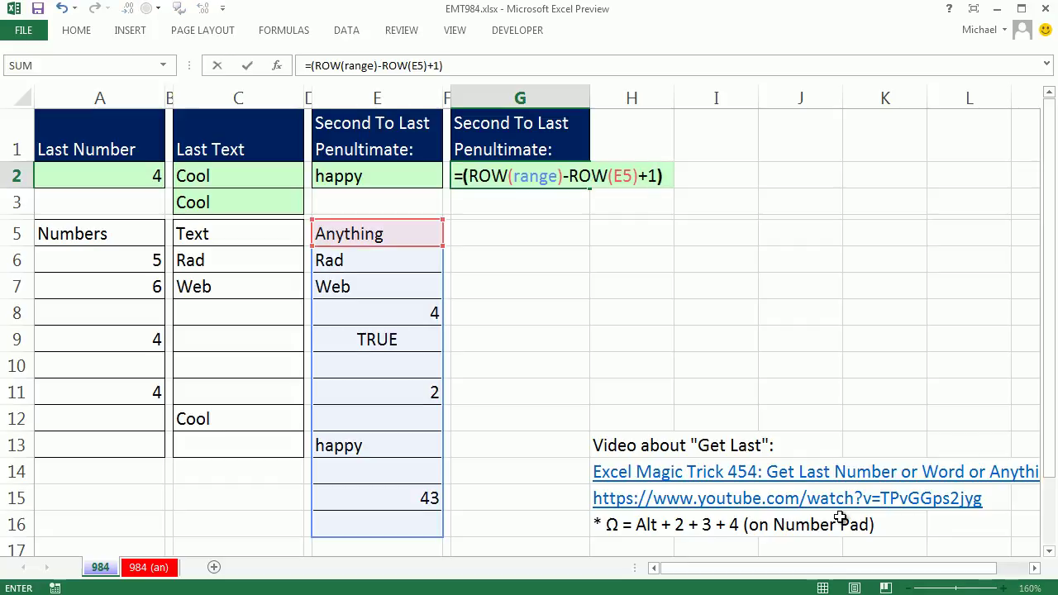
# Evaluate the relative row expression in G2 to inspect its array, and restore the expression
pyautogui.moveTo(666, 177); pyautogui.dragTo(42, 135)
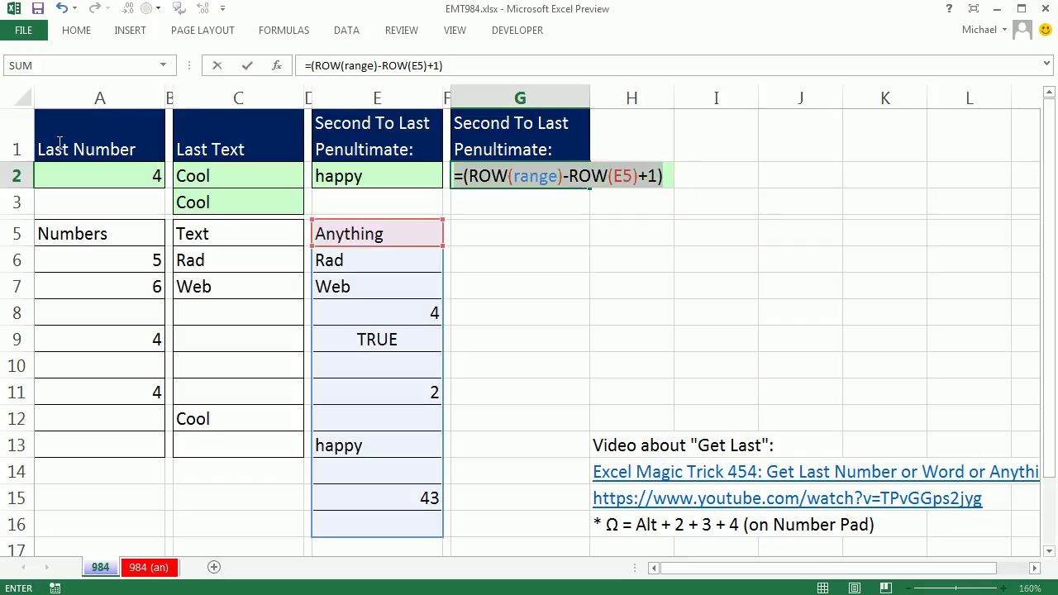
pyautogui.press('F9')
pyautogui.hotkey('ctrl', 'z')
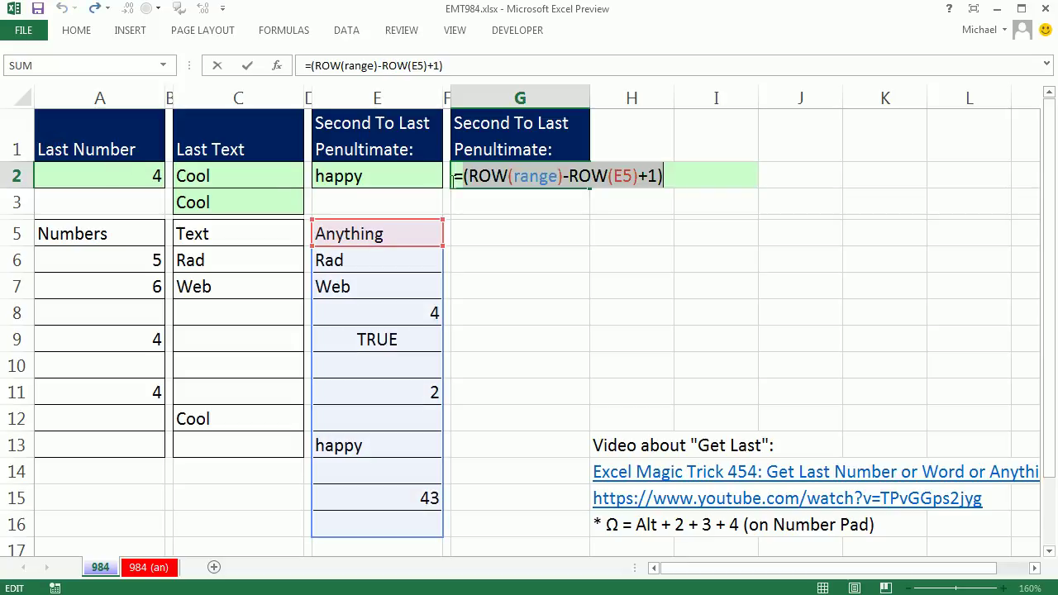
# Divide the row expression in G2 by the non-blank test (range<>"")
pyautogui.click(672, 186)
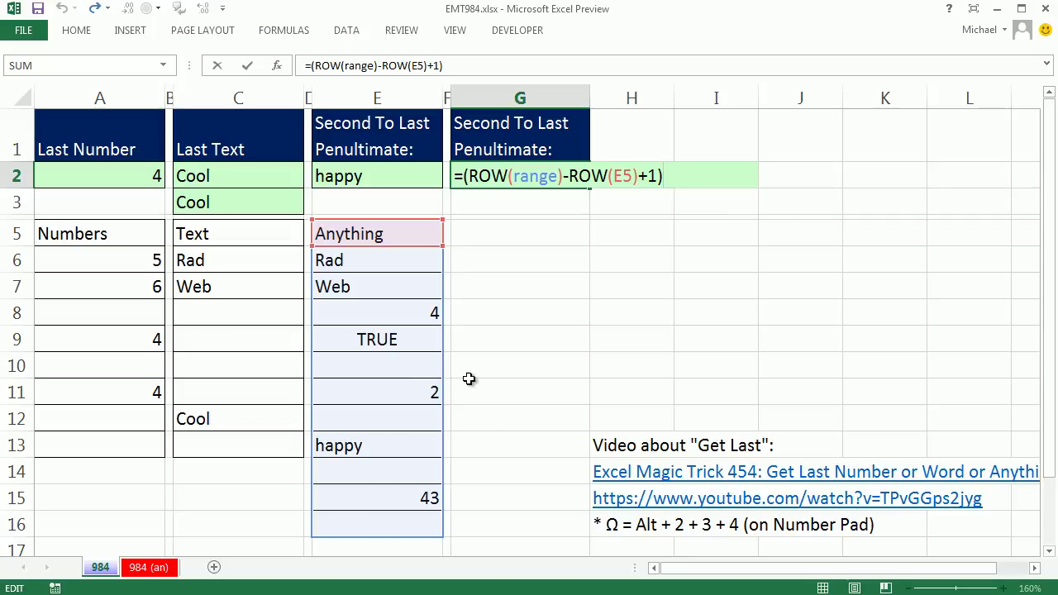
pyautogui.write('/(')
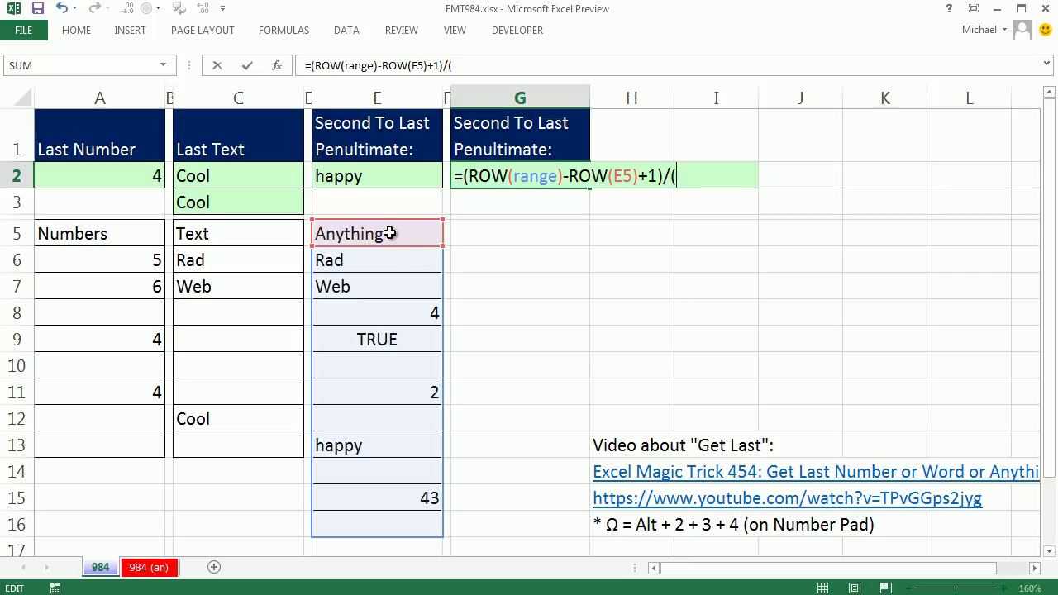
pyautogui.moveTo(389, 234); pyautogui.dragTo(401, 516)
pyautogui.write('<>"")')
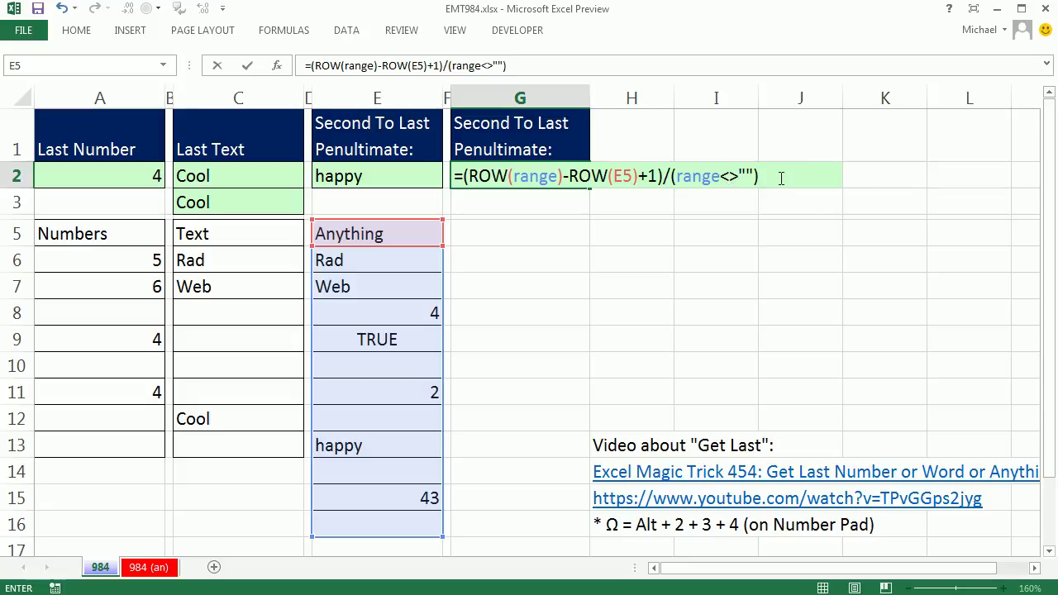
# Evaluate the division of row numbers by the non-blank test to inspect its array, and restore the formula
pyautogui.moveTo(779, 173); pyautogui.dragTo(349, 172)
pyautogui.press('F9')
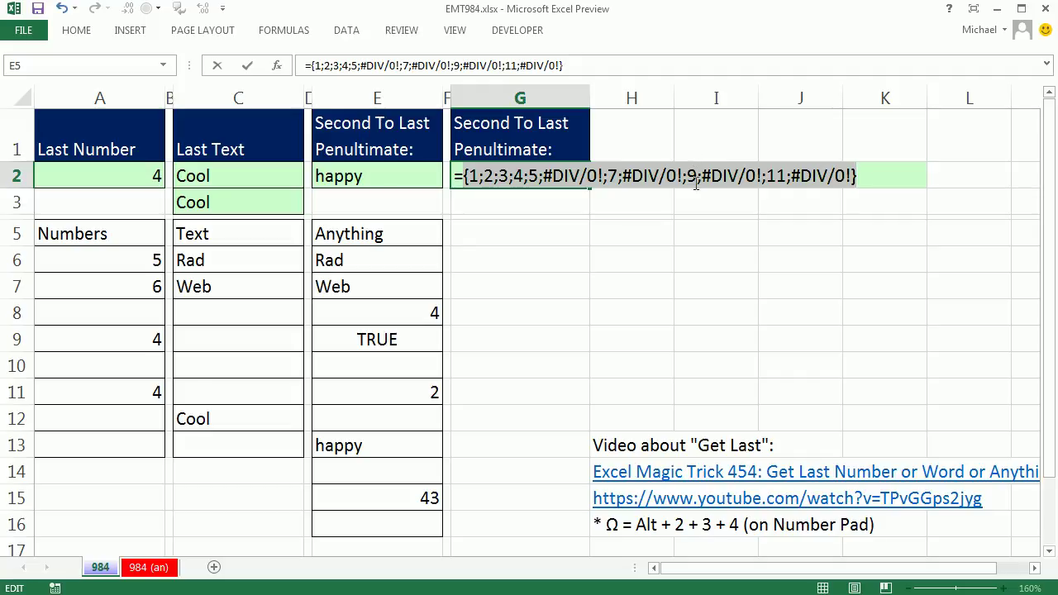
pyautogui.hotkey('ctrl', 'z')
# Insert the AGGREGATE function before the division in G2 and choose function number 14 - LARGE
pyautogui.click(465, 178)
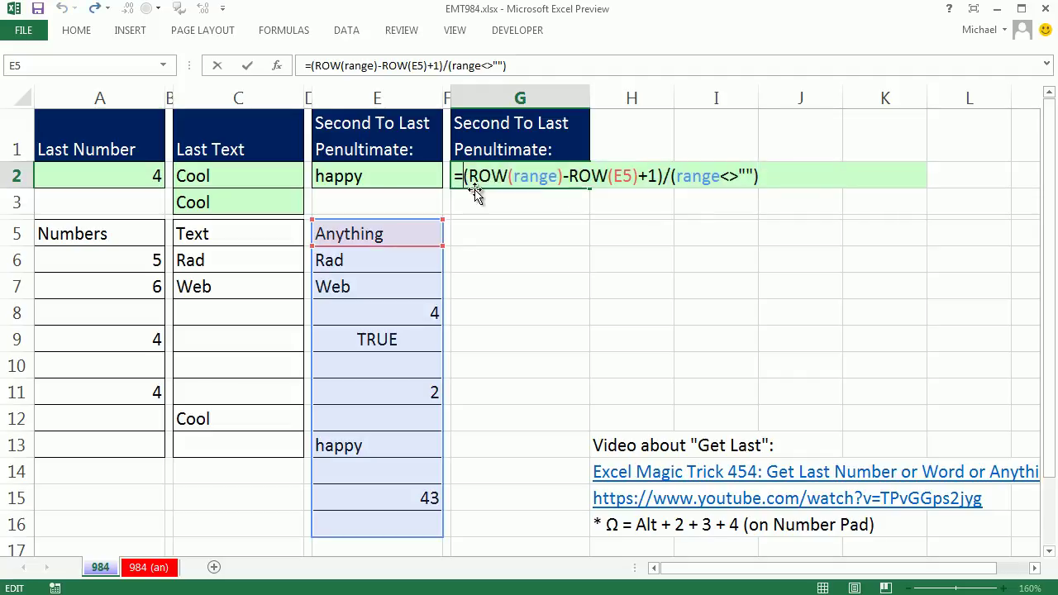
pyautogui.write('ag')
pyautogui.press('Tab')
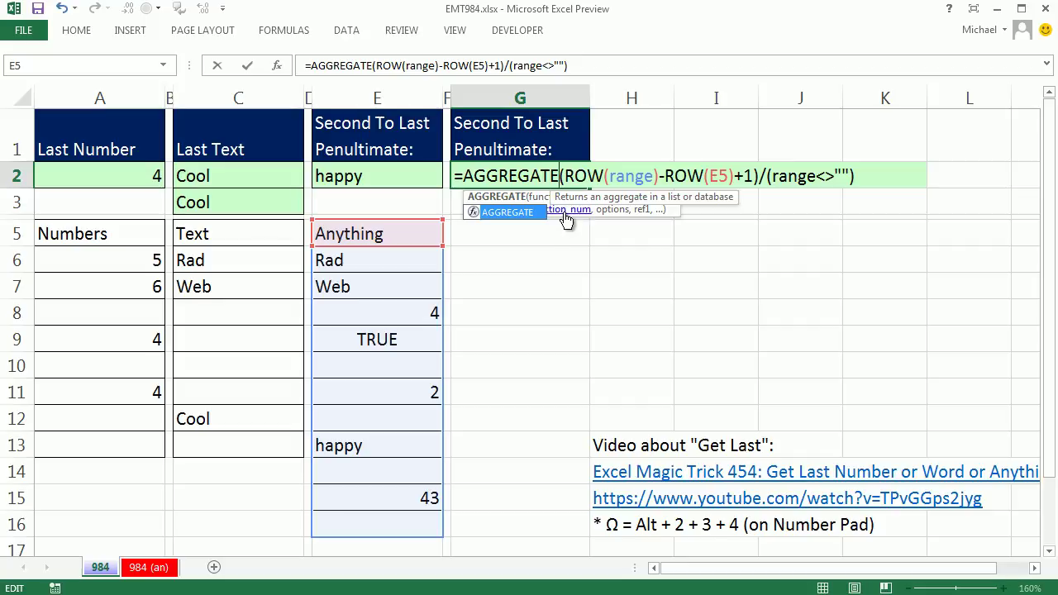
pyautogui.press('Tab')
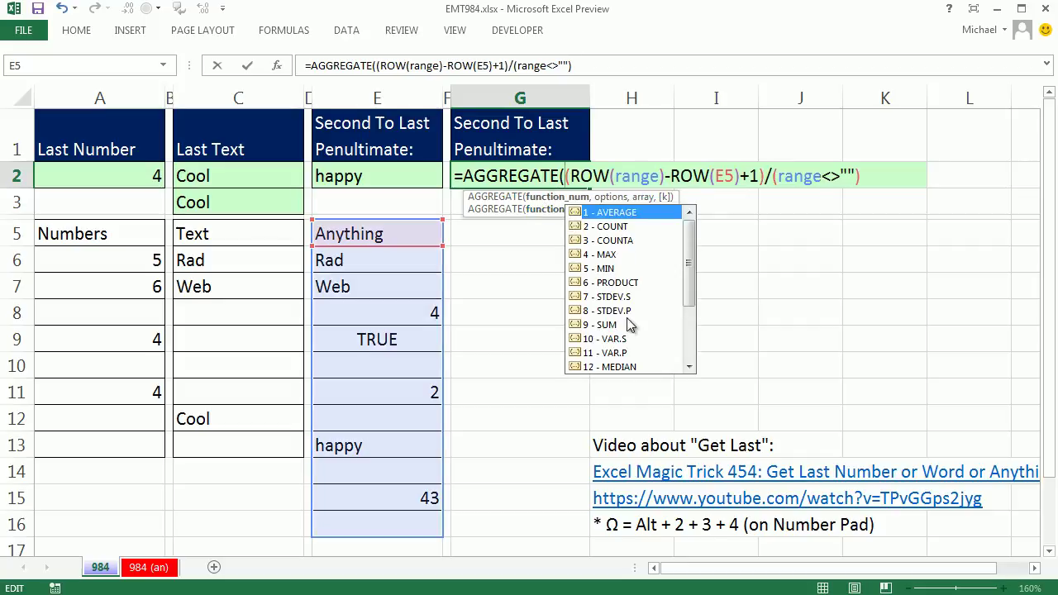
pyautogui.scroll(-3, 657, 306)
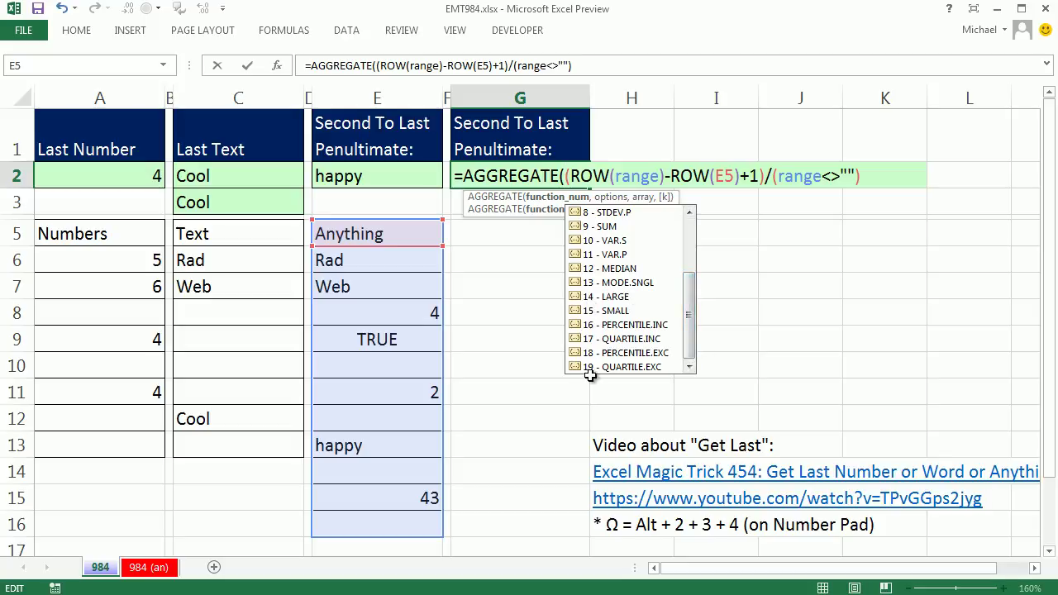
pyautogui.doubleClick(611, 297)
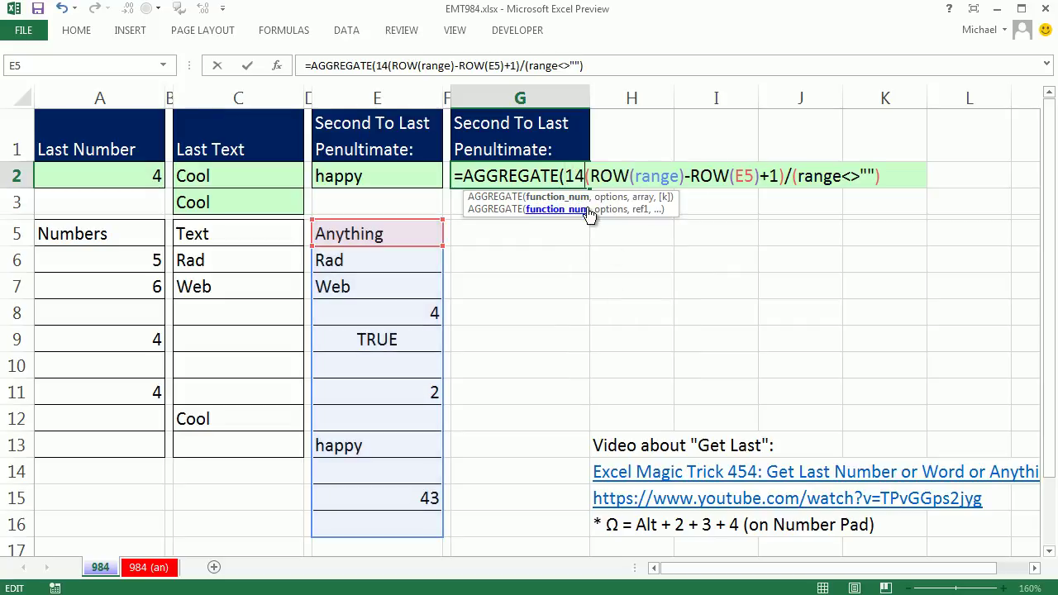
# Set the AGGREGATE option to 6 - Ignore error values and k to 2, and enter the formula in G2
pyautogui.write(',')
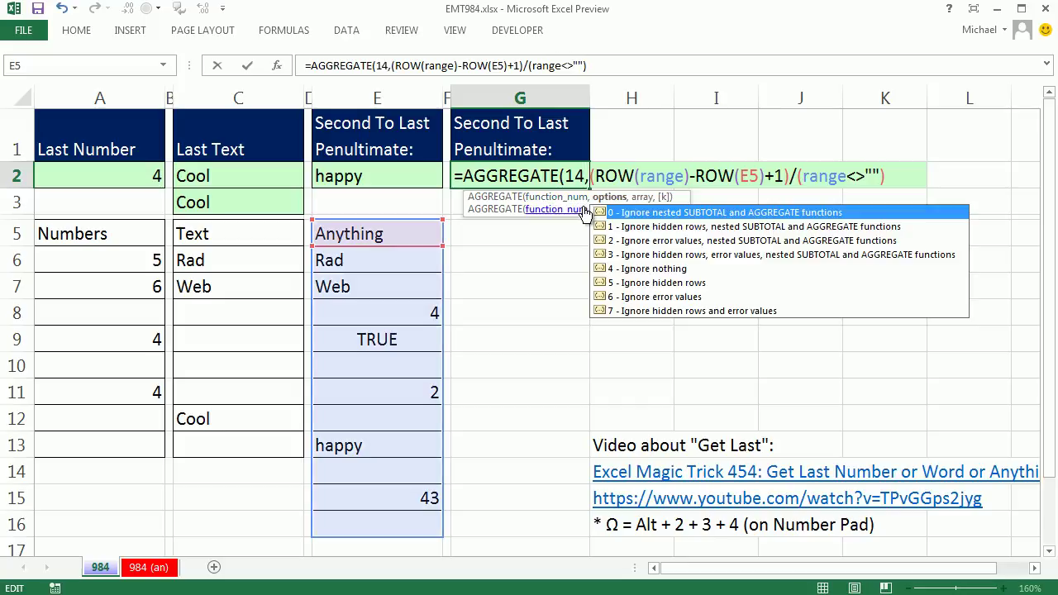
pyautogui.doubleClick(636, 299)
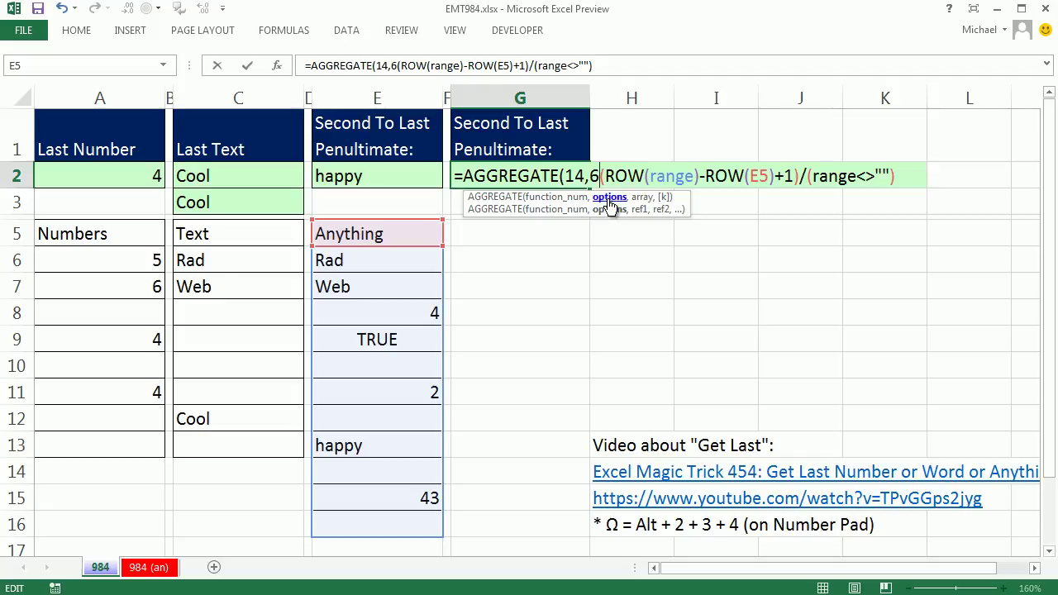
pyautogui.write(',6')
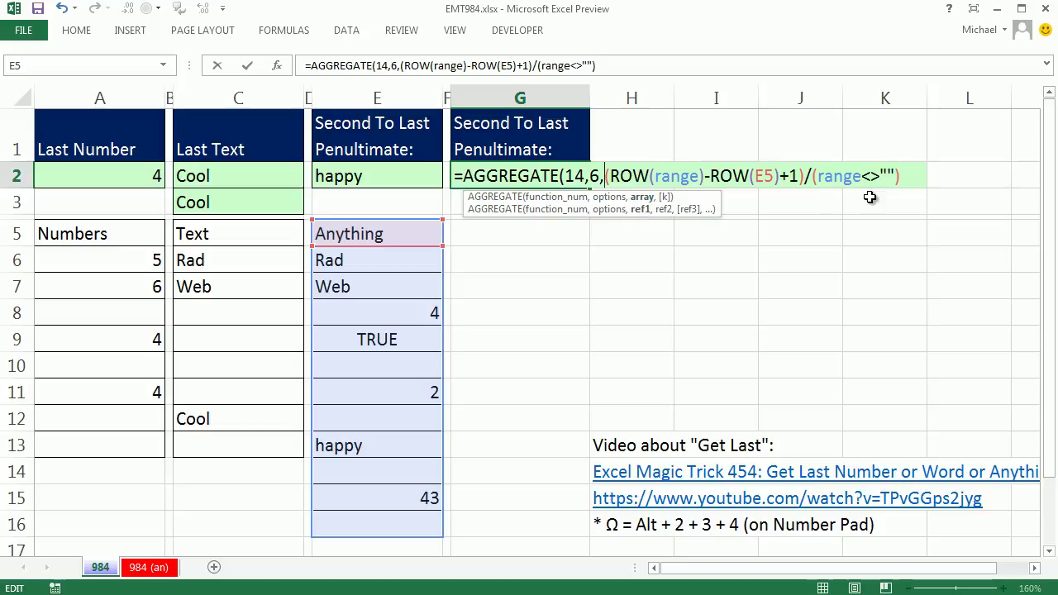
pyautogui.write(',2')
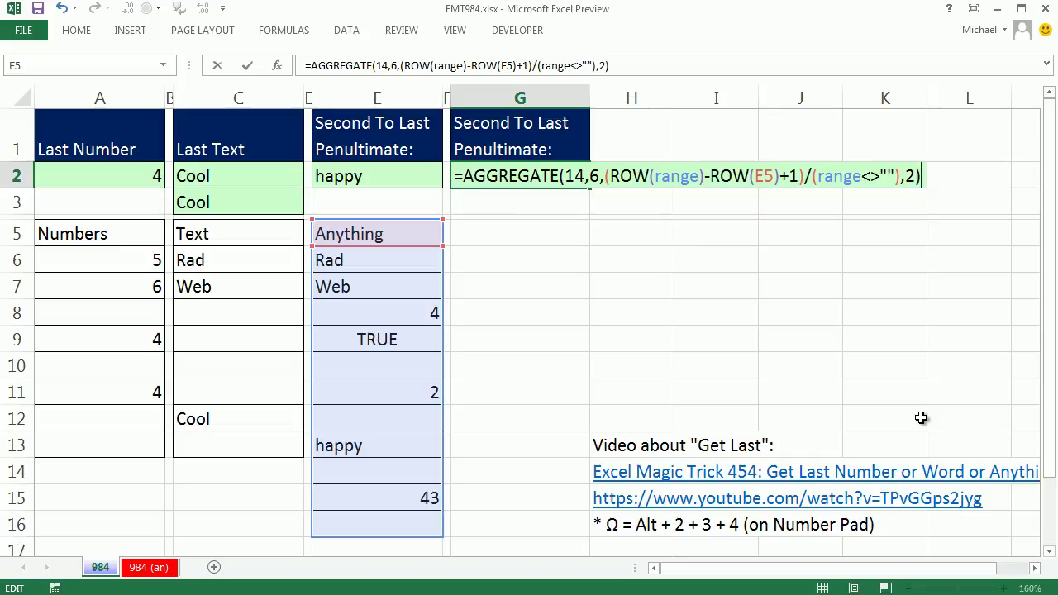
pyautogui.press('Return')
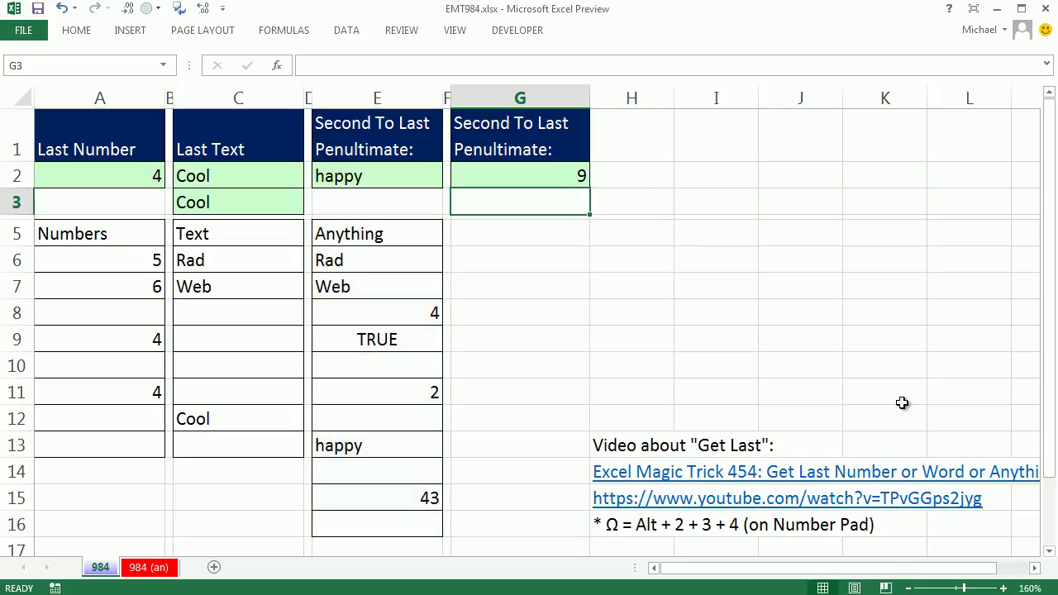
pyautogui.click(559, 177)
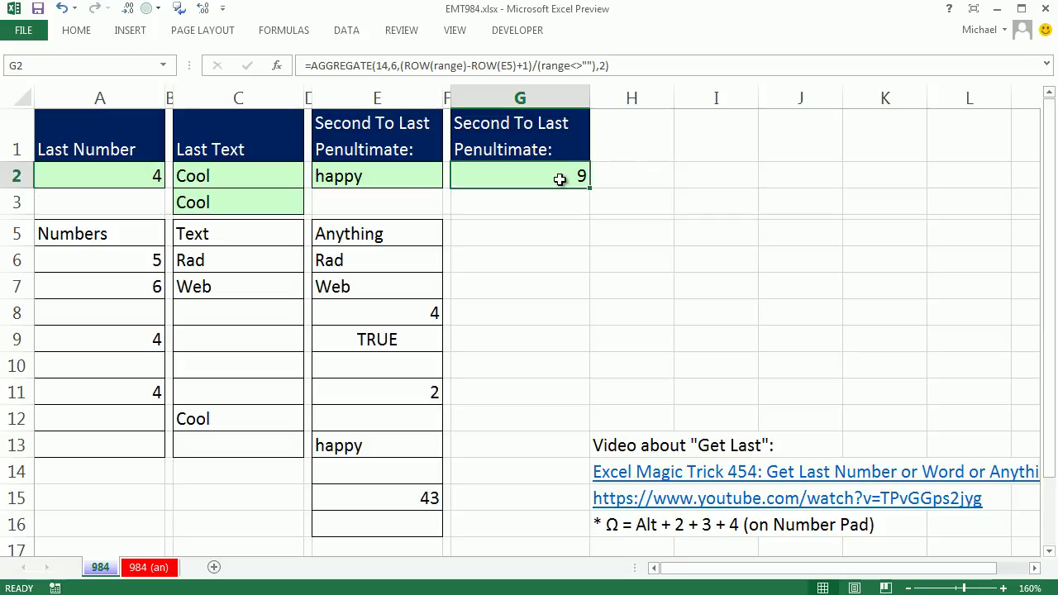
# Compare the INDEX/LARGE array formula in E2 with the AGGREGATE formula in G2, re-entering each one as it is
pyautogui.click(378, 177)
pyautogui.doubleClick(377, 177)
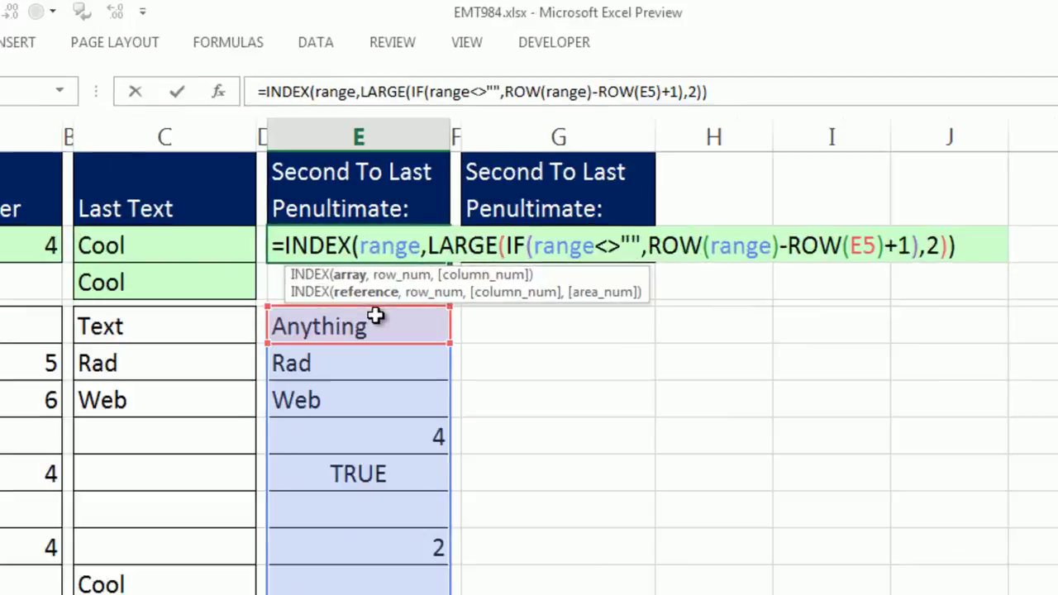
pyautogui.hotkey('ctrl', 'shift', 'Return')
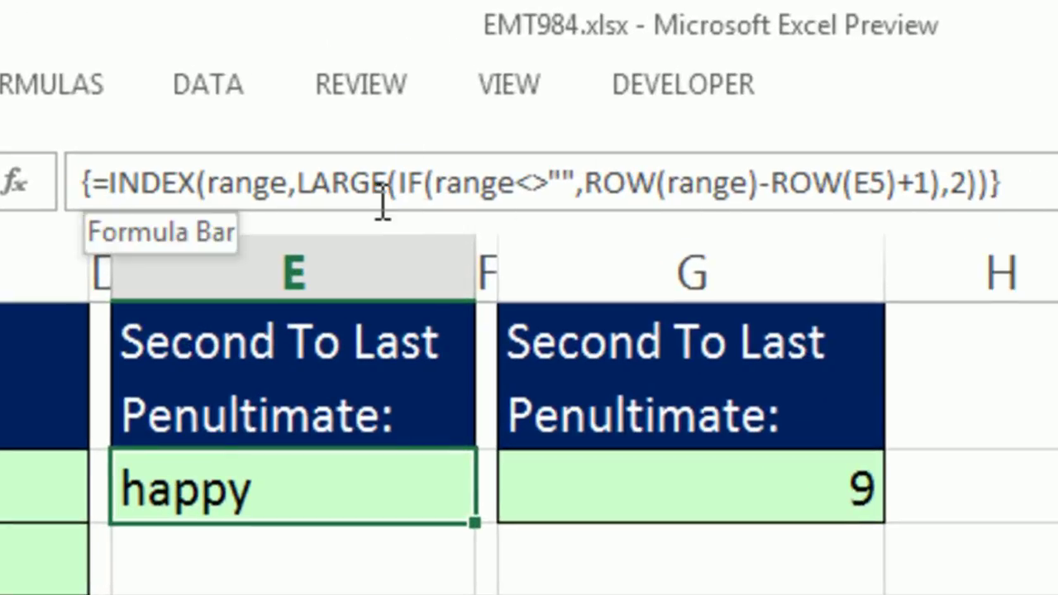
pyautogui.click(671, 497)
pyautogui.doubleClick(658, 494)
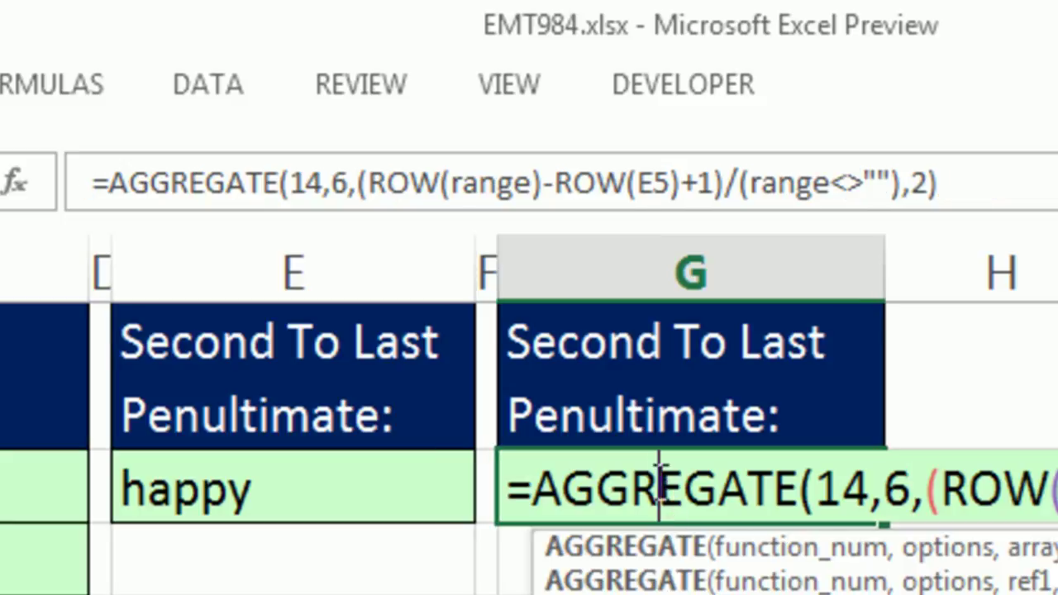
pyautogui.hotkey('ctrl', 'Return')
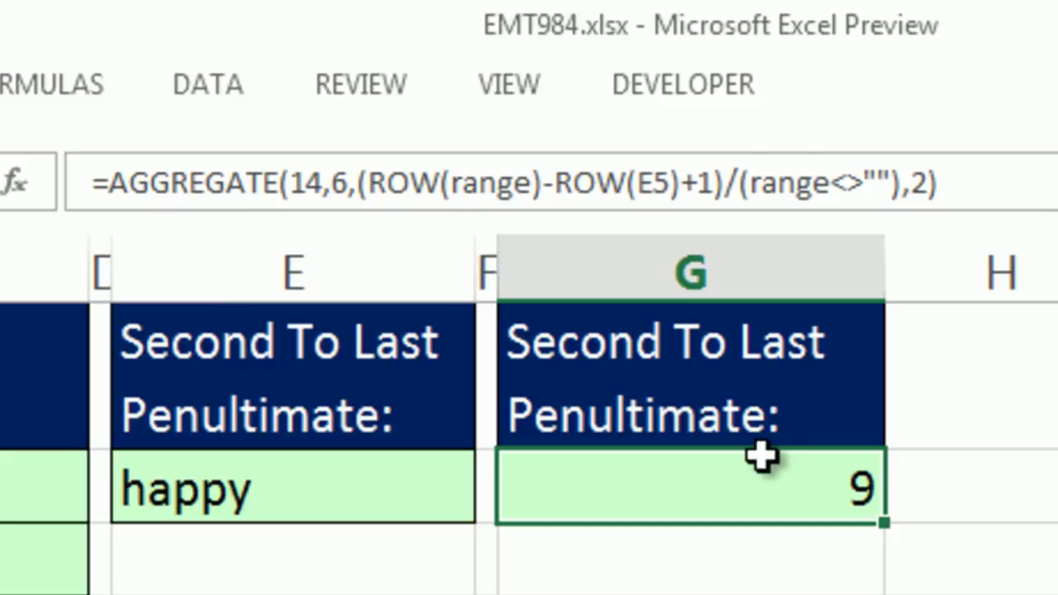
# Wrap the AGGREGATE formula in G2 in INDEX, with E5:E16 (range) as the array and AGGREGATE as the row number, and enter it
pyautogui.doubleClick(757, 482)
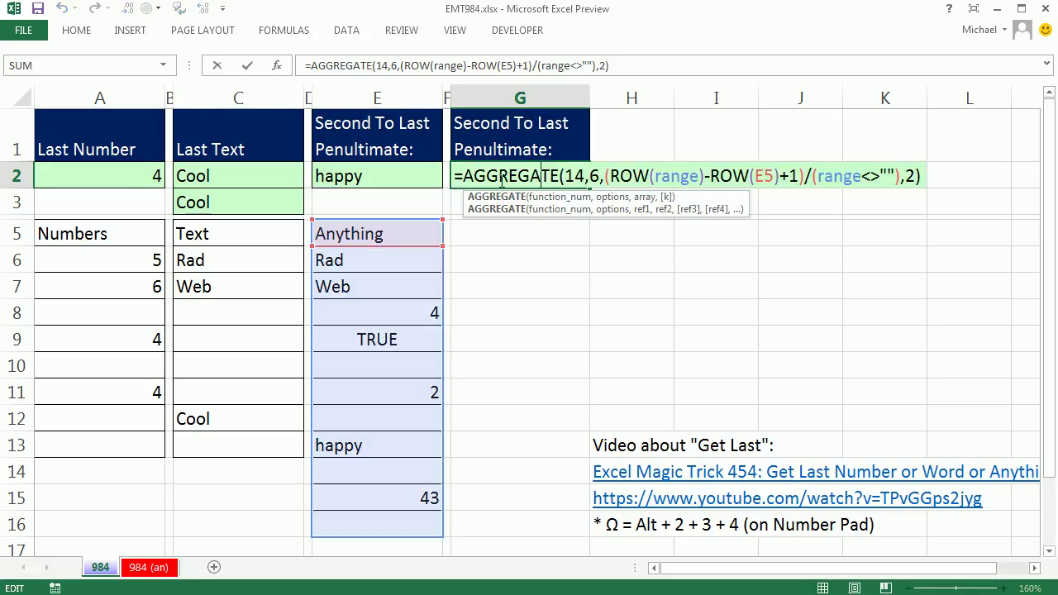
pyautogui.click(464, 176)
pyautogui.write('INDEX(')
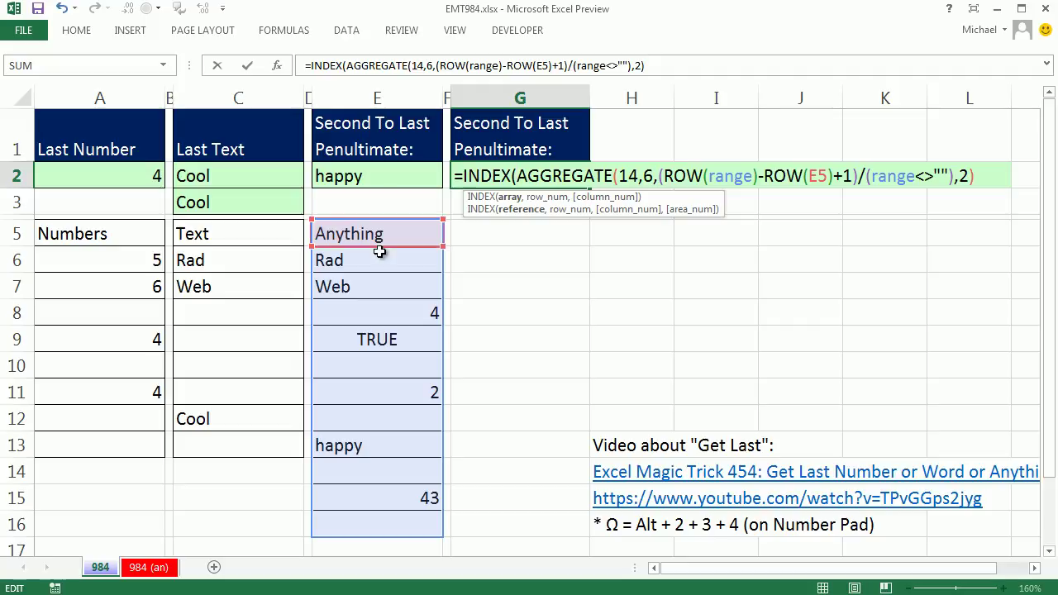
pyautogui.moveTo(377, 236); pyautogui.dragTo(385, 532)
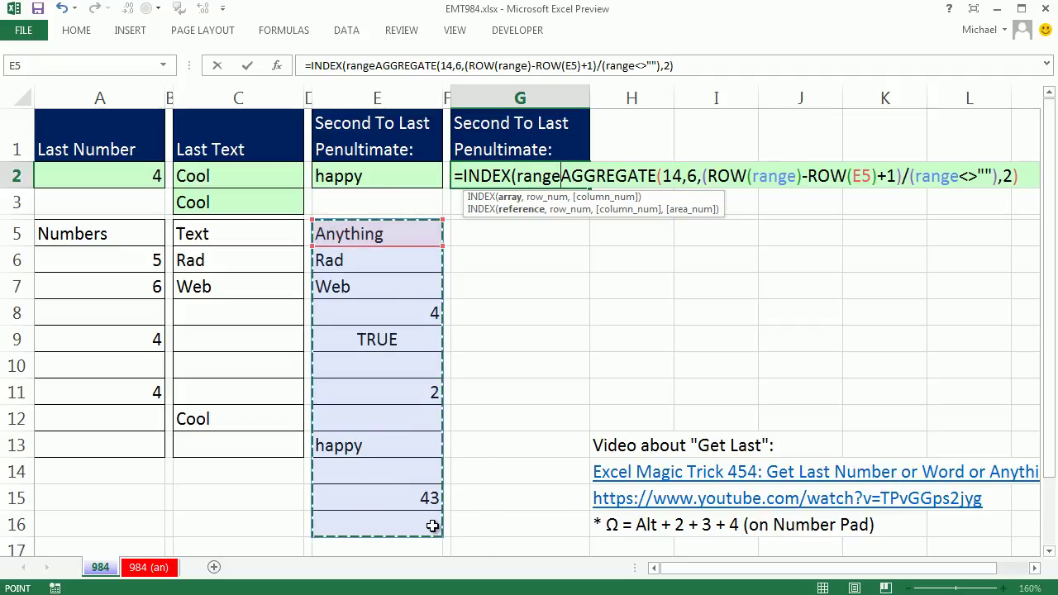
pyautogui.write(',')
pyautogui.click(1027, 176)
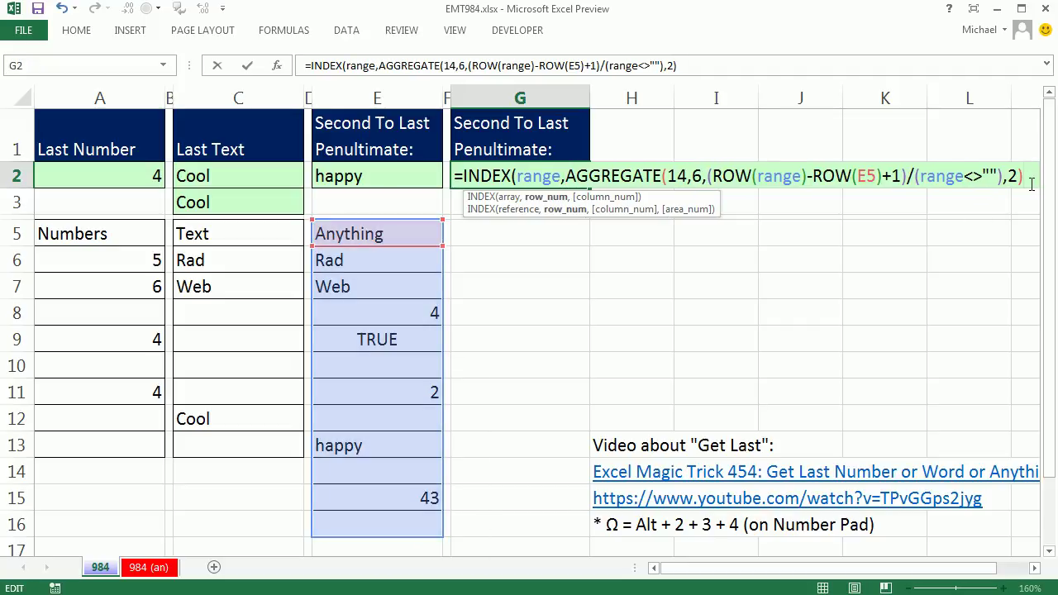
pyautogui.write(')')
pyautogui.click(566, 176)
pyautogui.click(566, 209)
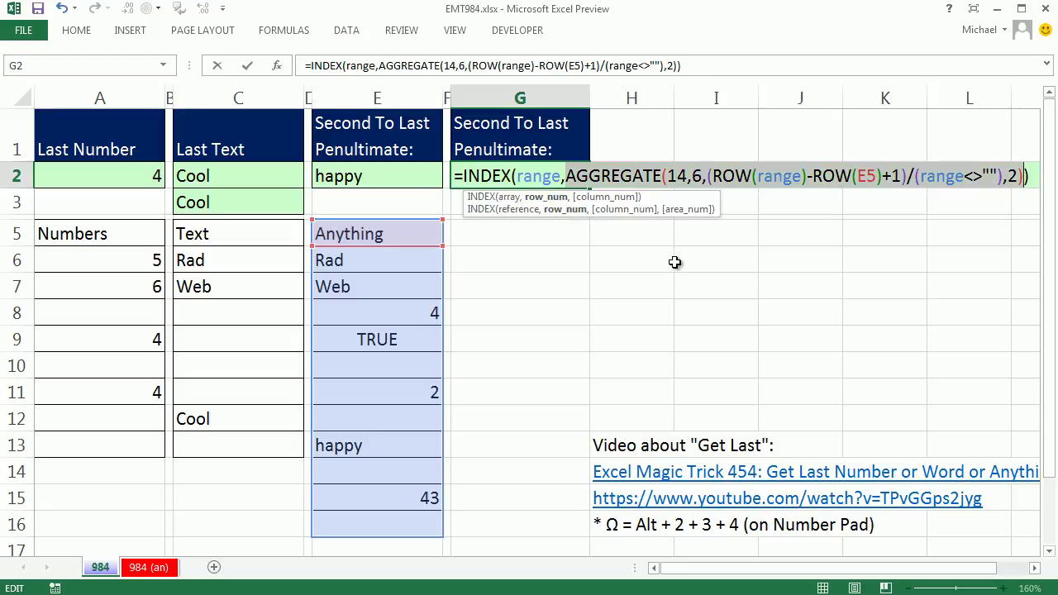
pyautogui.hotkey('ctrl', 'Return')
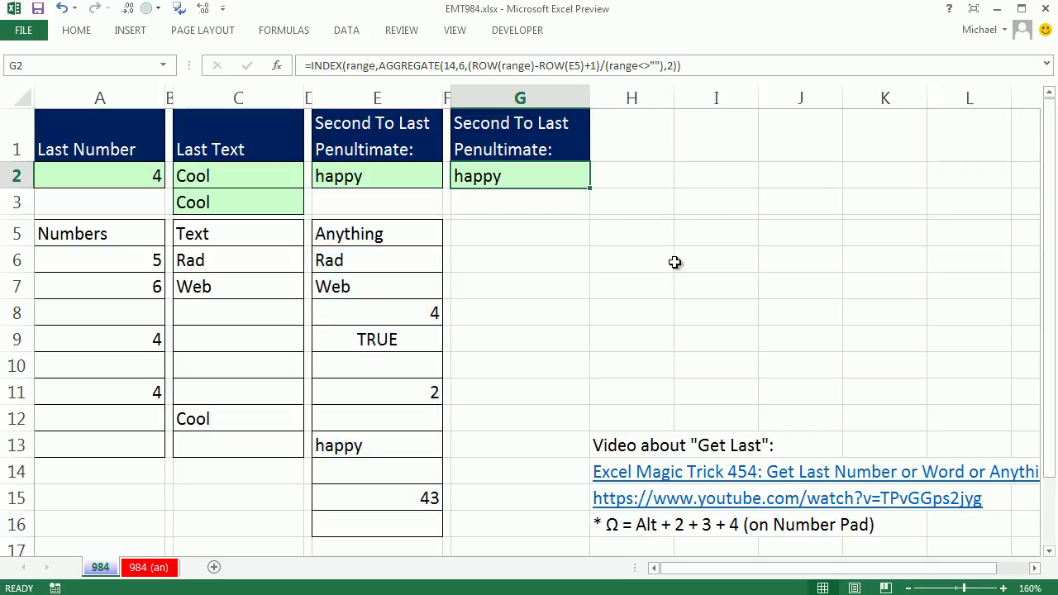
# Test both penultimate formulas by entering 52 in E14 and 1 in E16, and undo the two test entries
pyautogui.click(420, 475)
pyautogui.write('52')
pyautogui.hotkey('ctrl', 'Return')
pyautogui.click(371, 521)
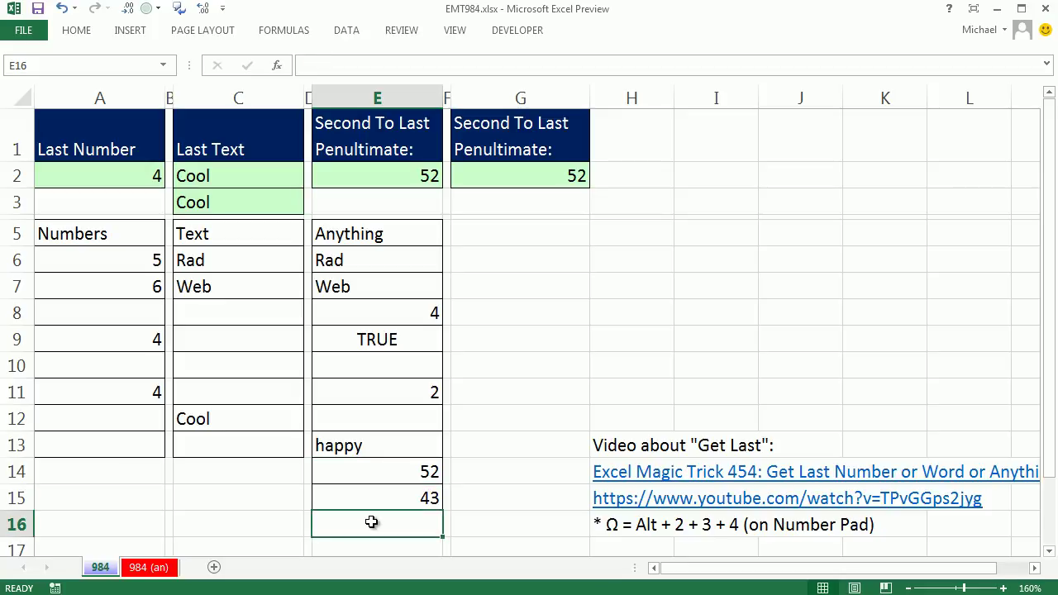
pyautogui.write('1')
pyautogui.hotkey('ctrl', 'Return')
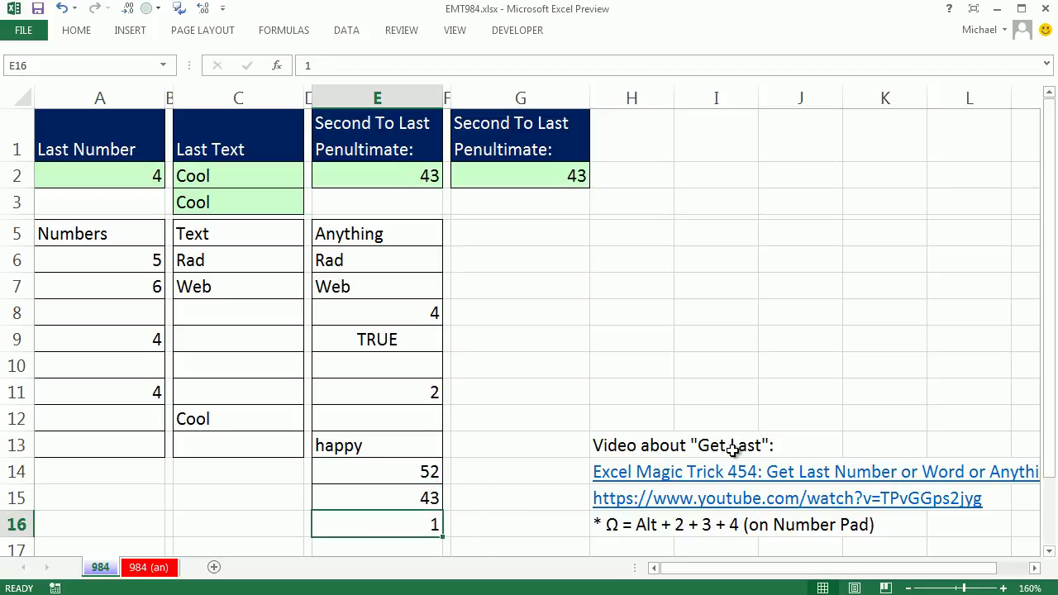
pyautogui.hotkey('ctrl', 'z')
pyautogui.hotkey('ctrl', 'z')
# Review the finished INDEX/AGGREGATE formula in G2 and the INDEX/LARGE formula in E2
pyautogui.click(520, 170)
pyautogui.press('F2')
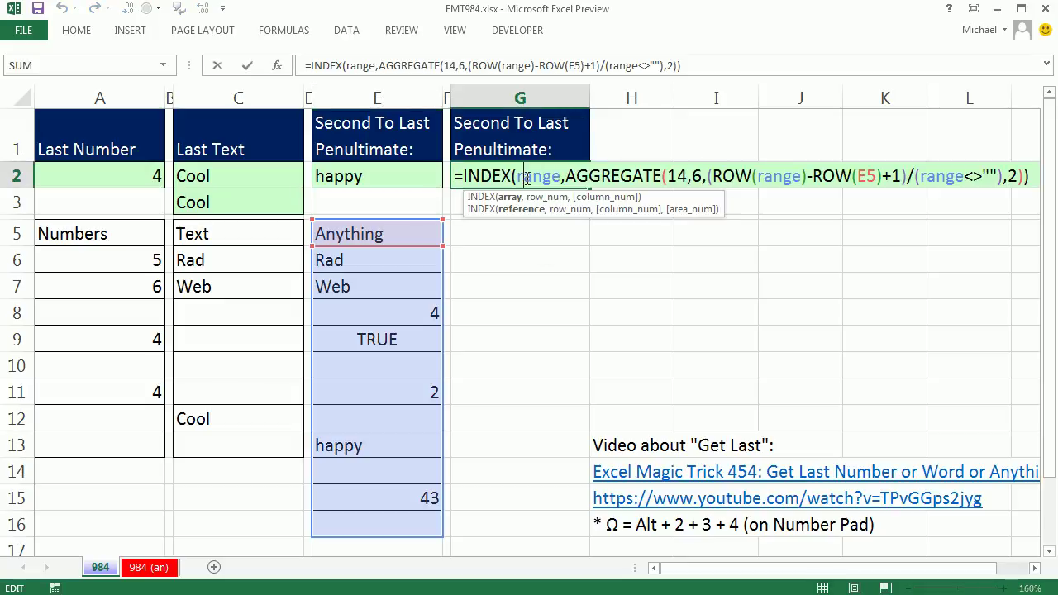
pyautogui.press('Escape')
pyautogui.click(348, 175)
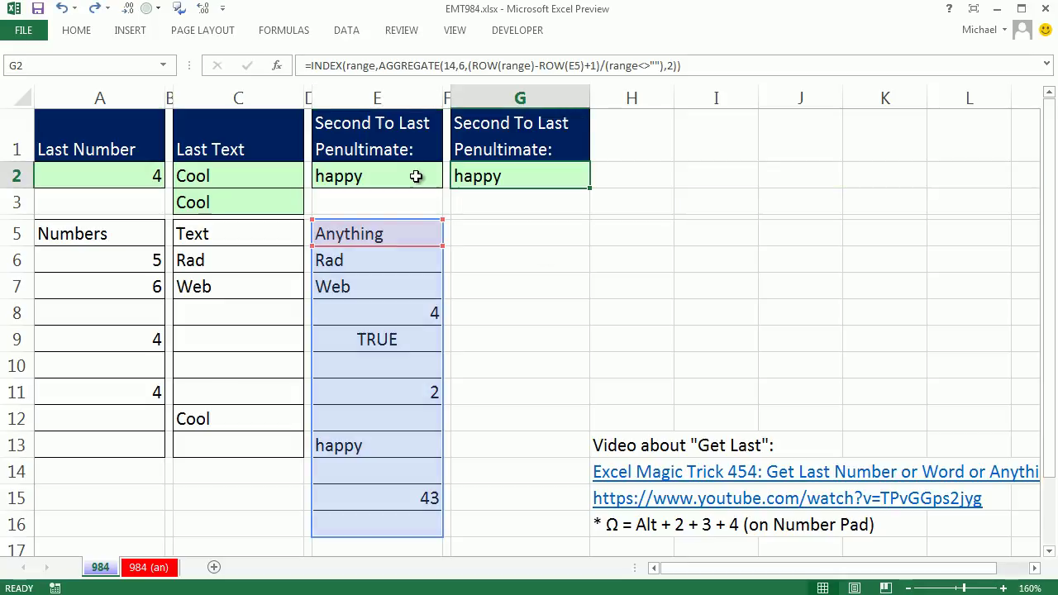
pyautogui.press('F2')
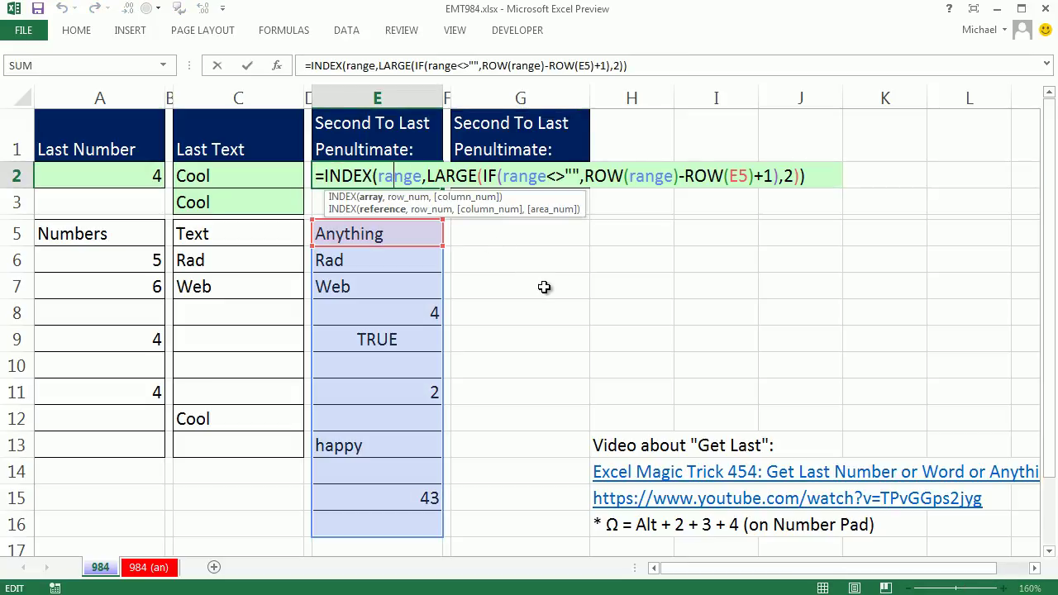